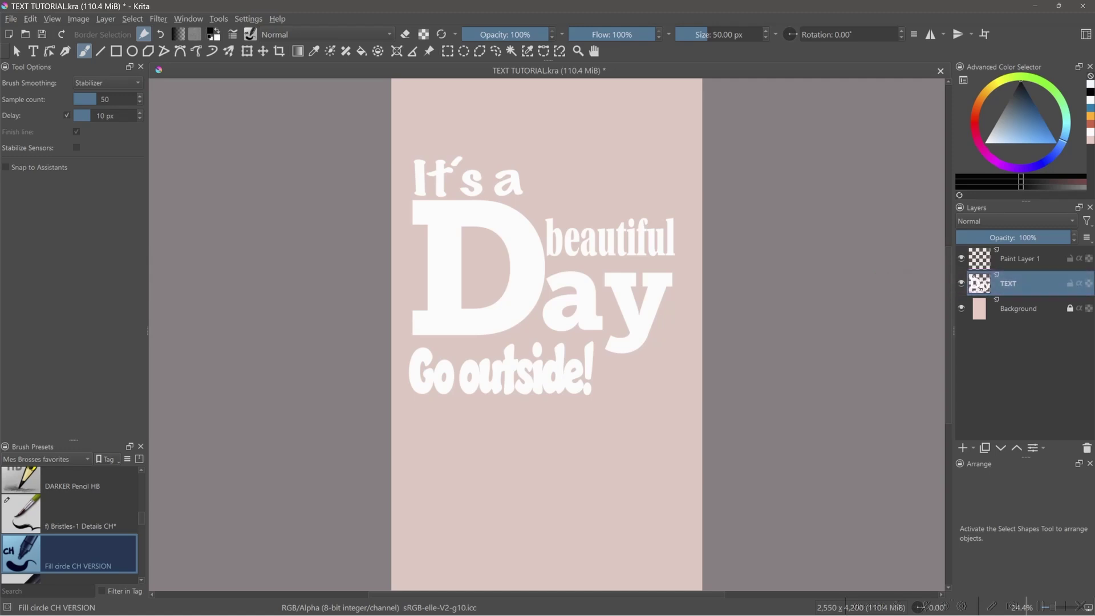
Hide the TEXT layer, select Paint Layer 1, and choose the Fill circle CH VERSION brush preset.
left_click(961, 284)
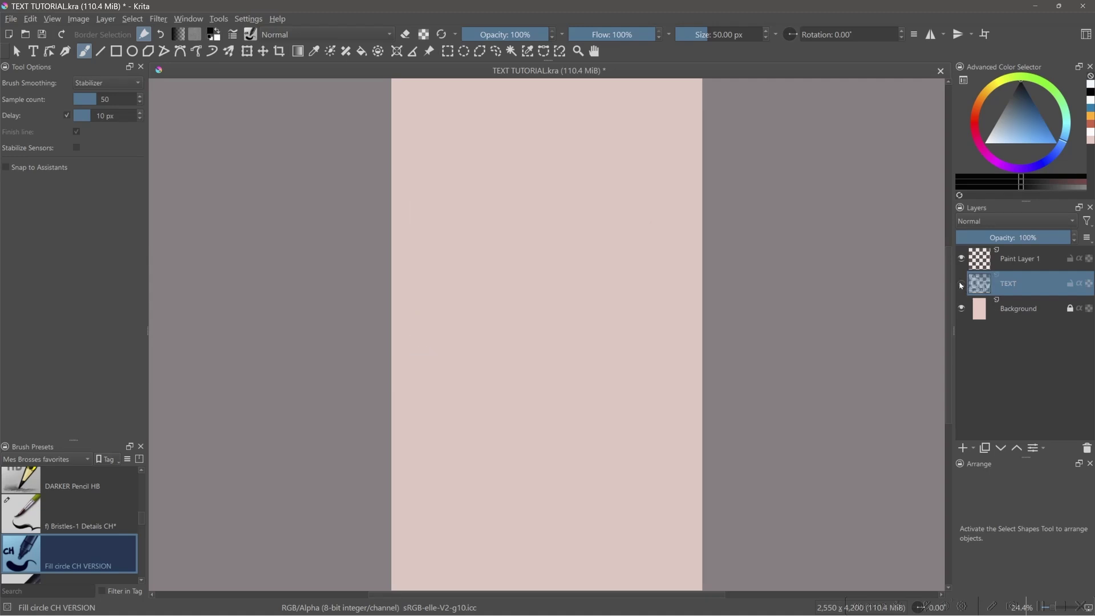
left_click(1005, 260)
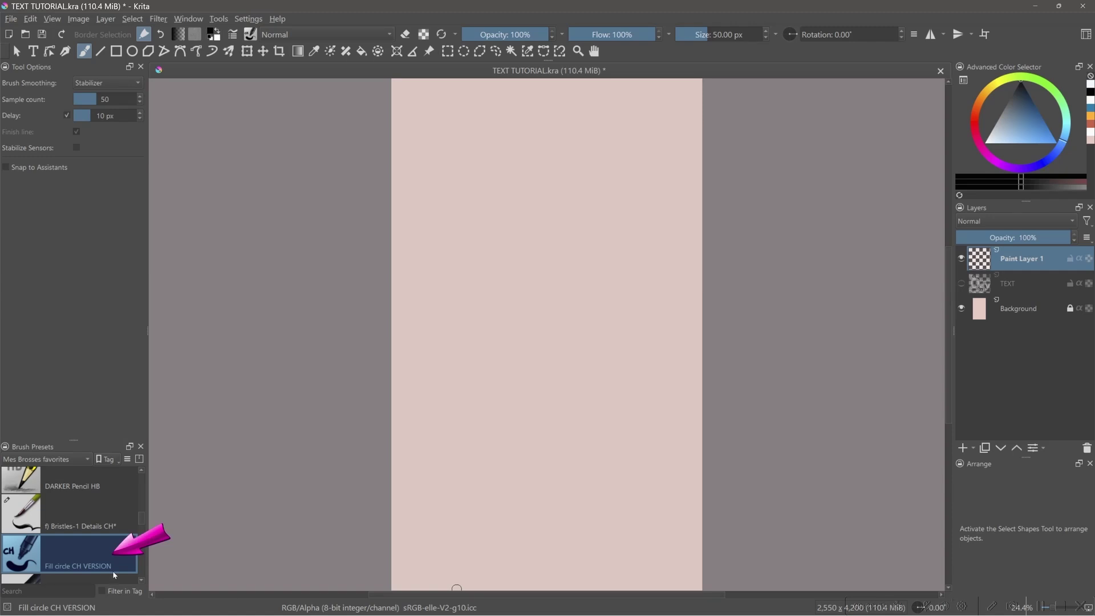
mouse_move(103, 560)
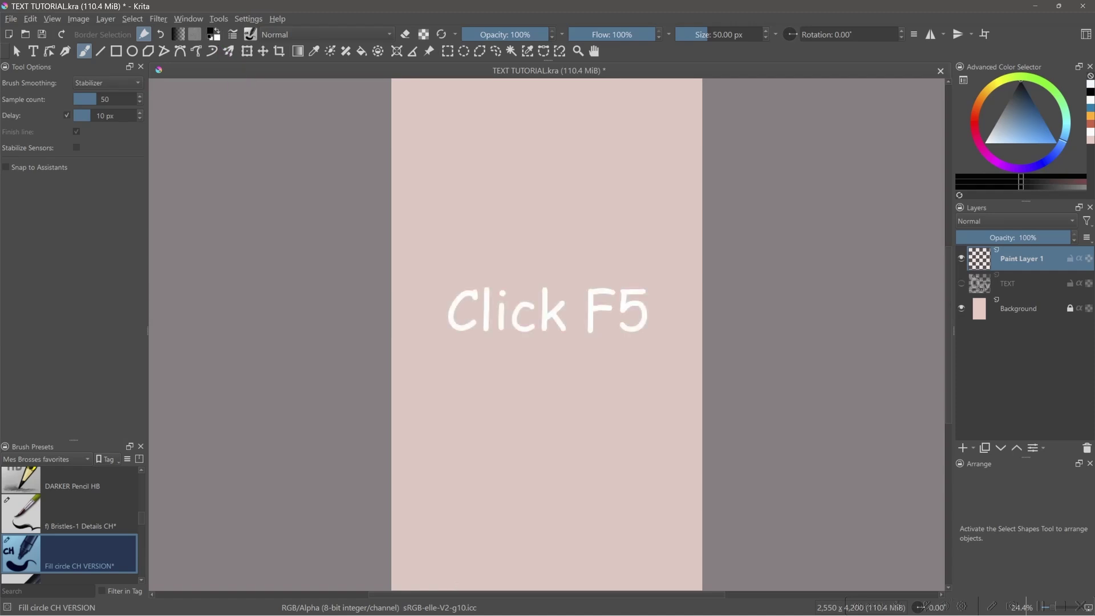
Open the Brush Editor with F5, disable Rotation, and switch the brush tip to Text.
key("F5")
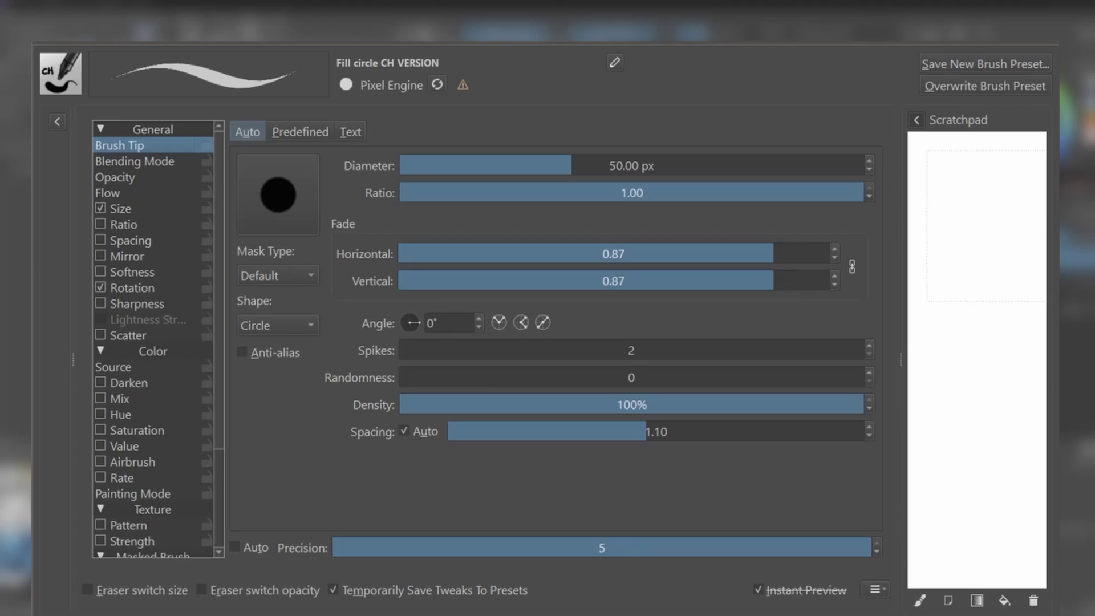
left_click(137, 289)
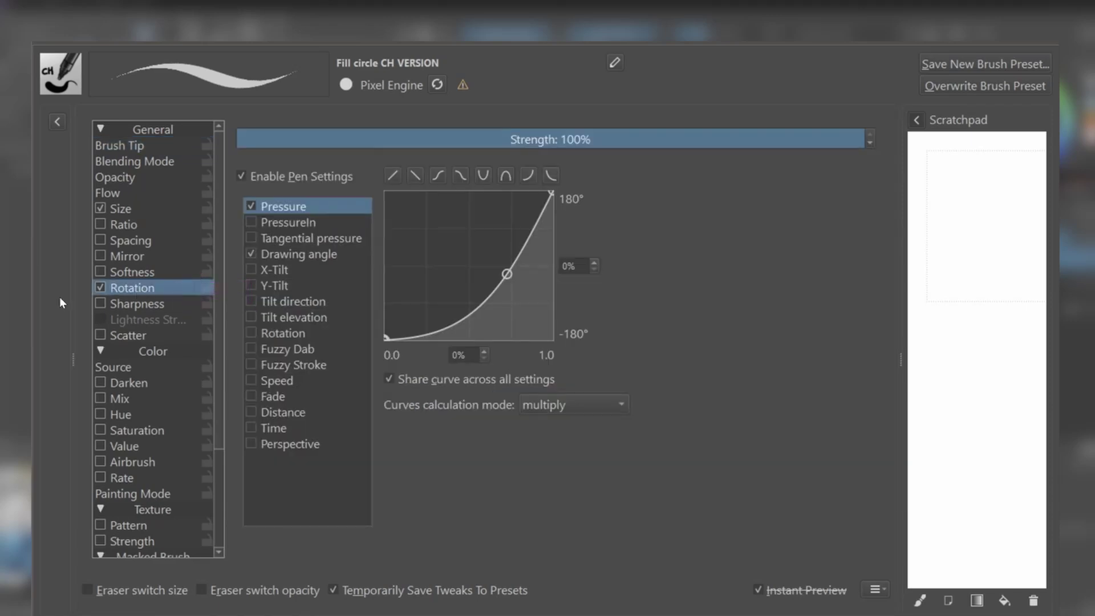
left_click(100, 288)
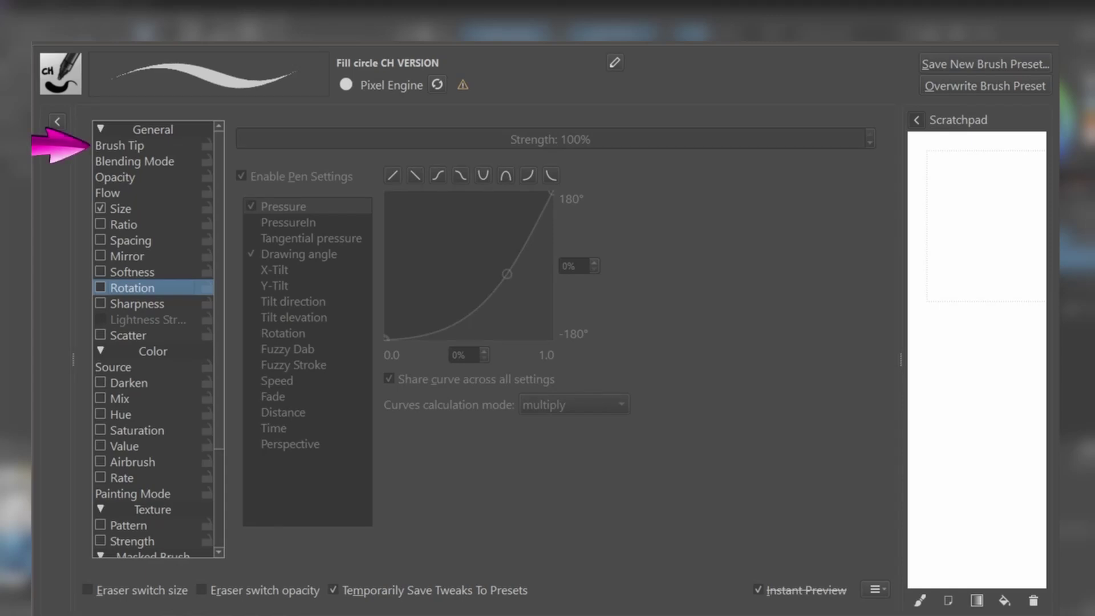
left_click(115, 146)
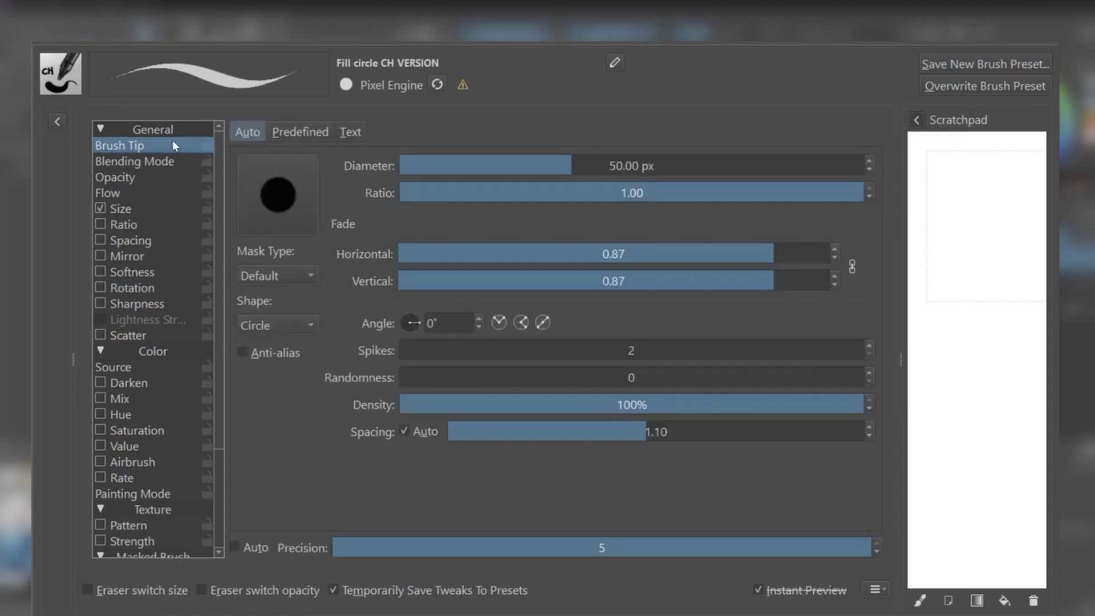
left_click(357, 130)
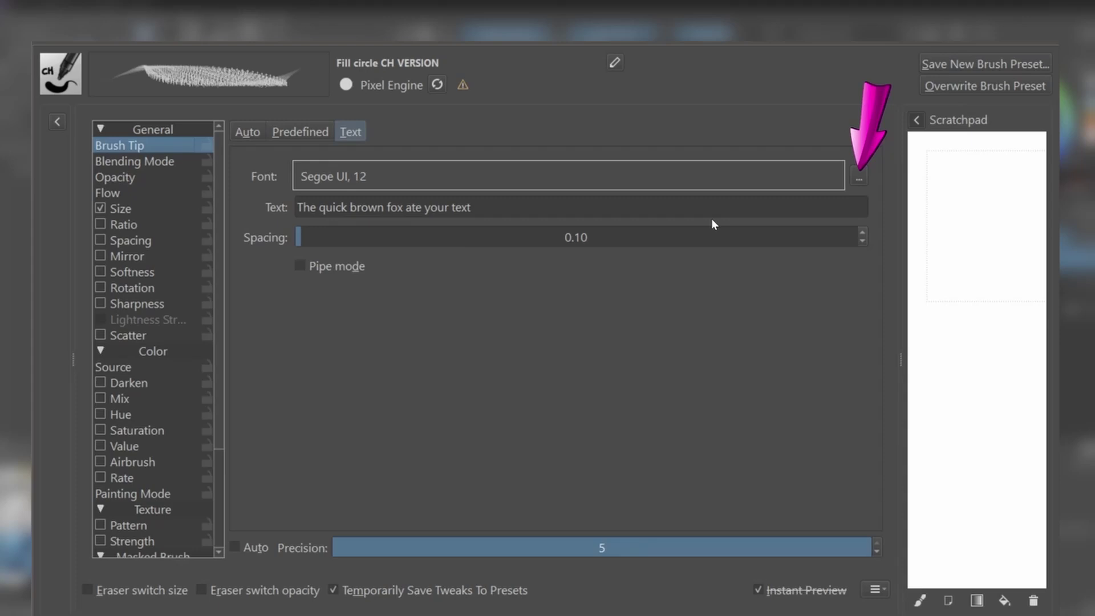
Filter the font chooser by Korean, Traditional Chinese, Bengali, then Arabic writing systems.
left_click(856, 176)
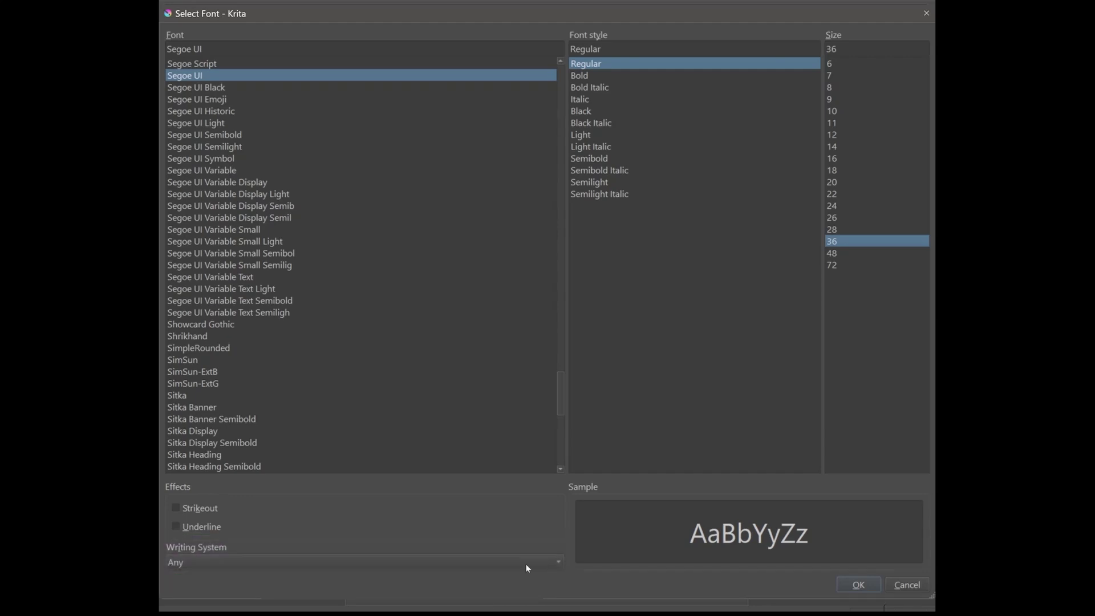
left_click(559, 560)
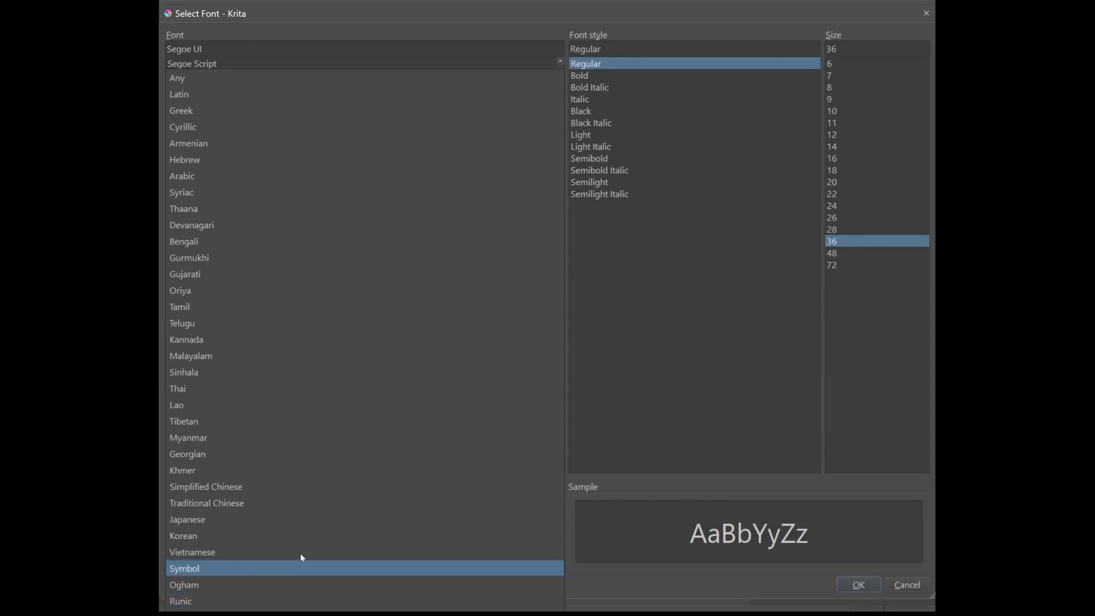
left_click(195, 538)
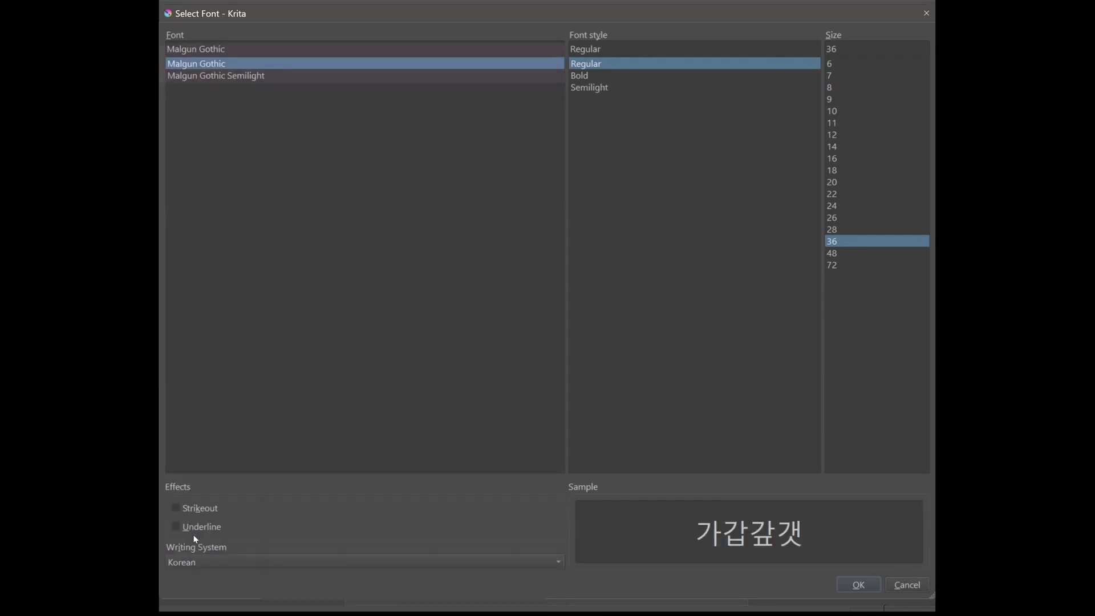
left_click(310, 561)
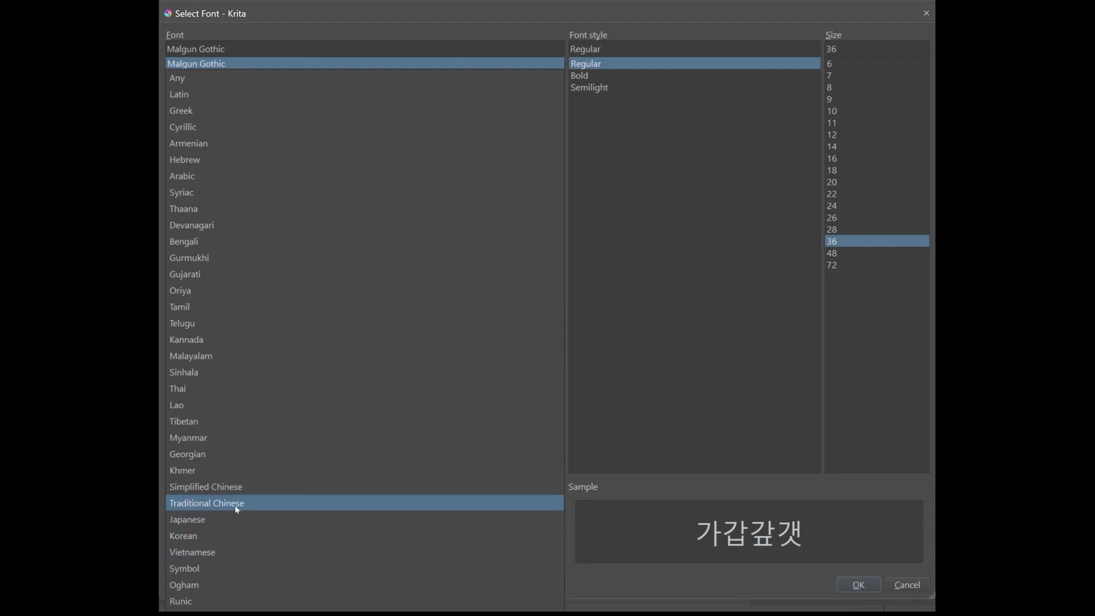
left_click(237, 504)
left_click(306, 562)
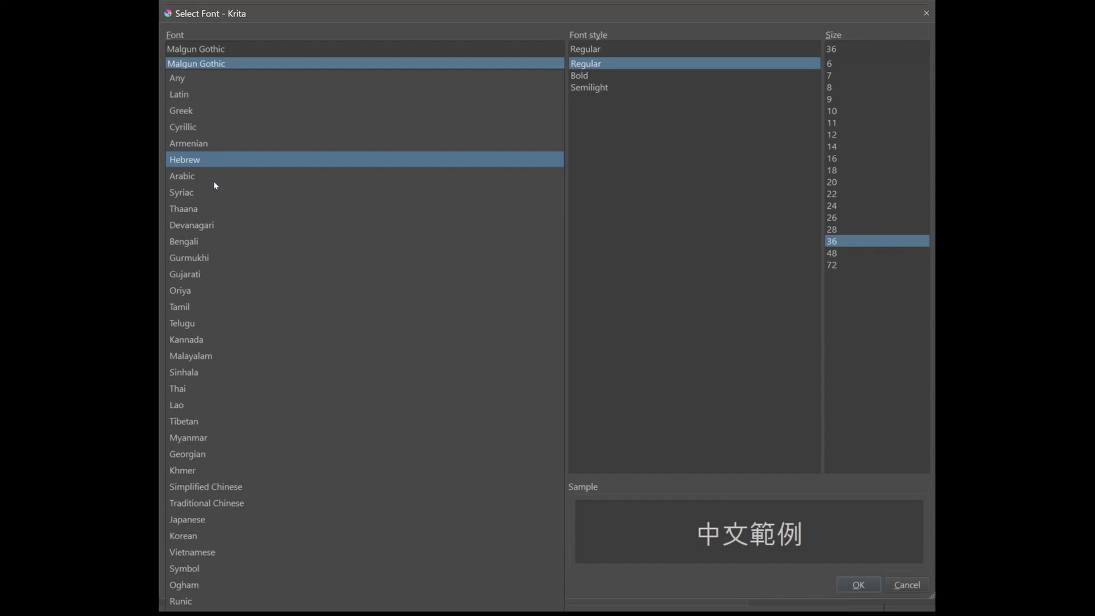
left_click(206, 244)
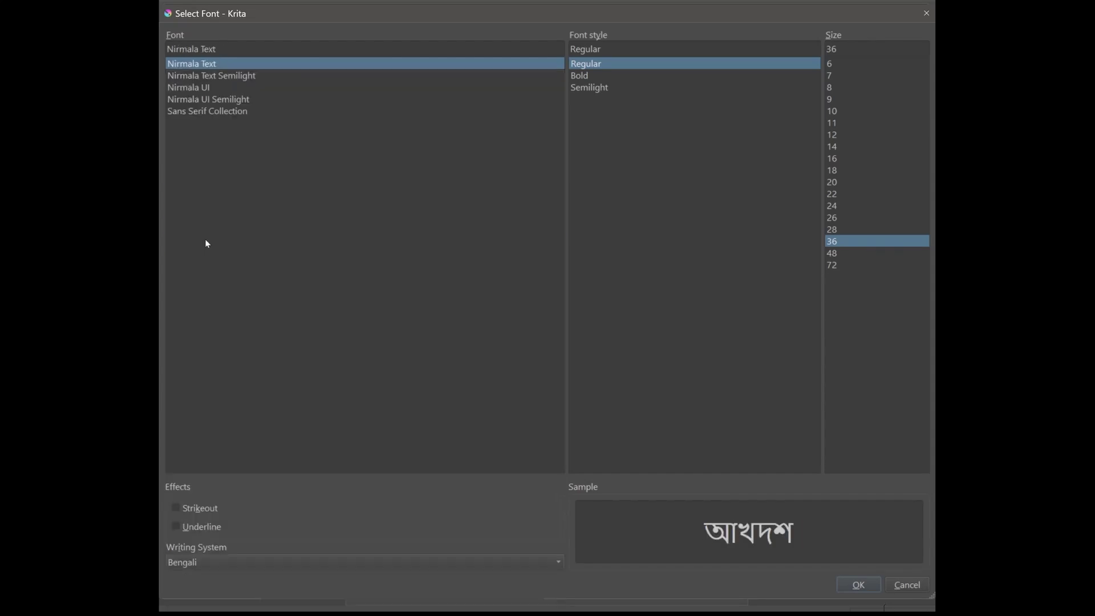
left_click(305, 560)
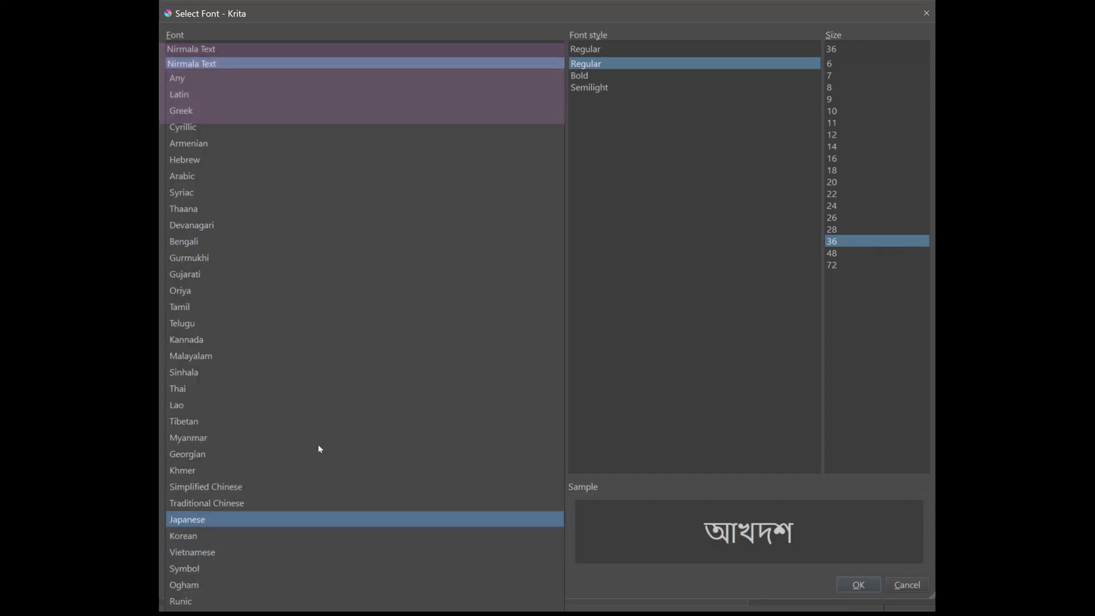
left_click(191, 176)
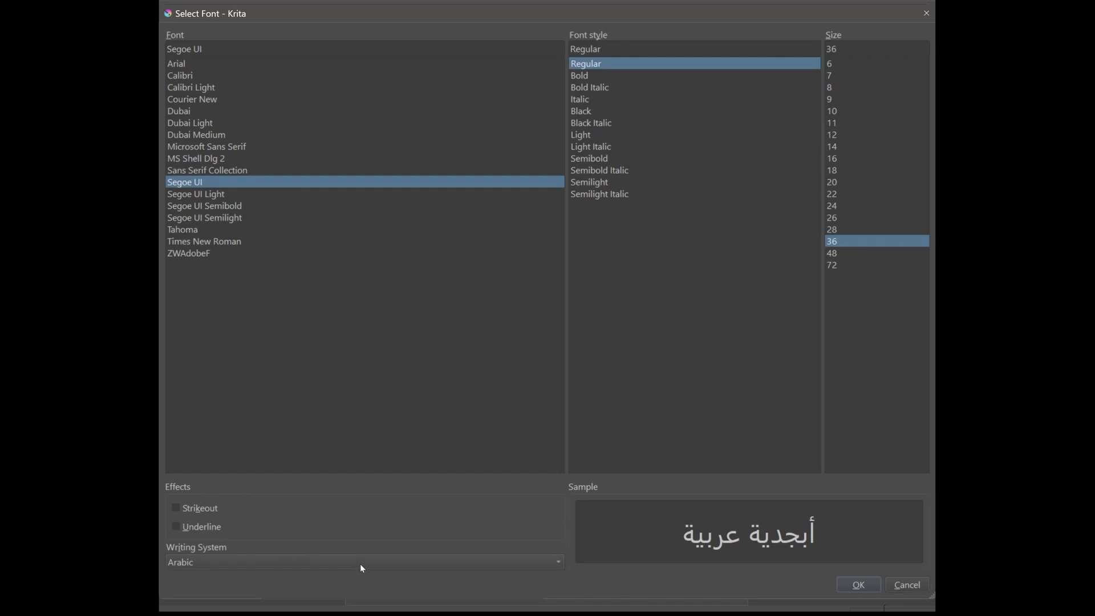
Set the writing system back to Any, then pick Luckiest Guy at size 72.
left_click(360, 563)
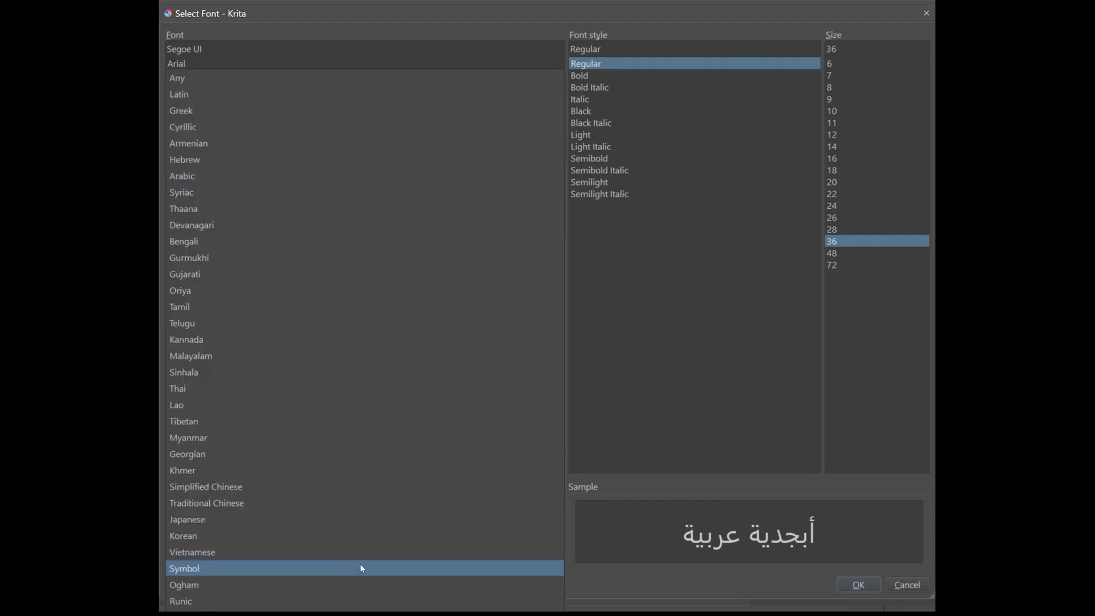
left_click(195, 98)
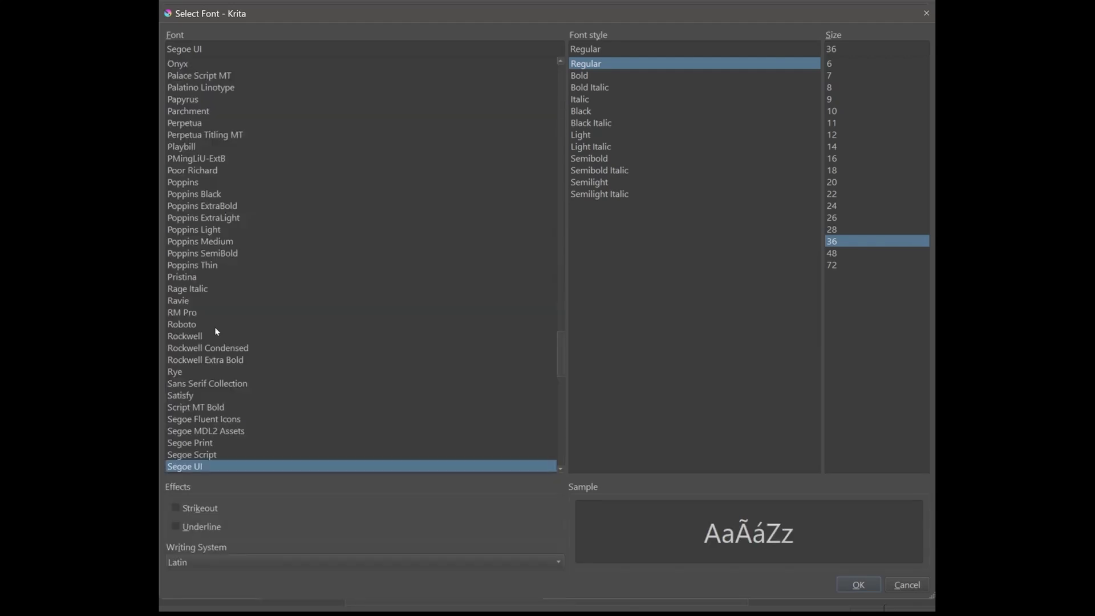
left_click(557, 562)
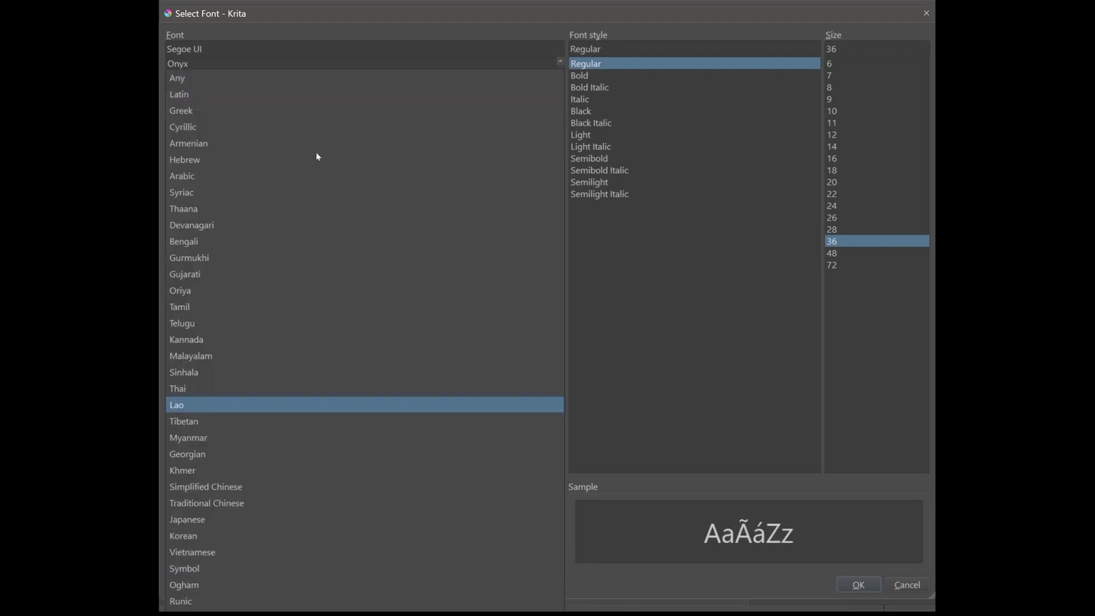
left_click(184, 81)
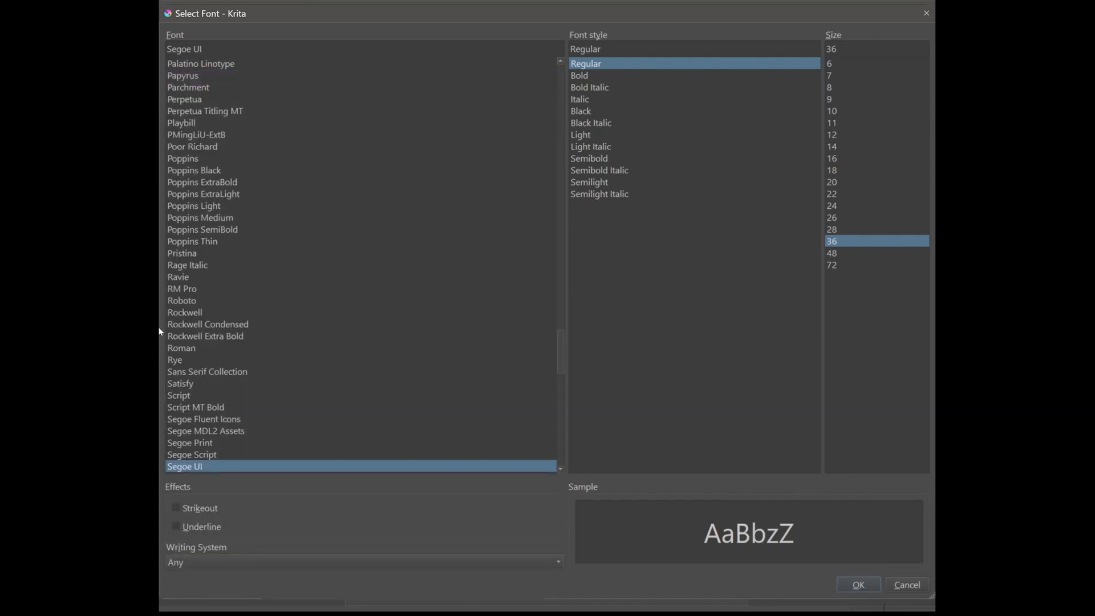
scroll(309, 322, "up", 13)
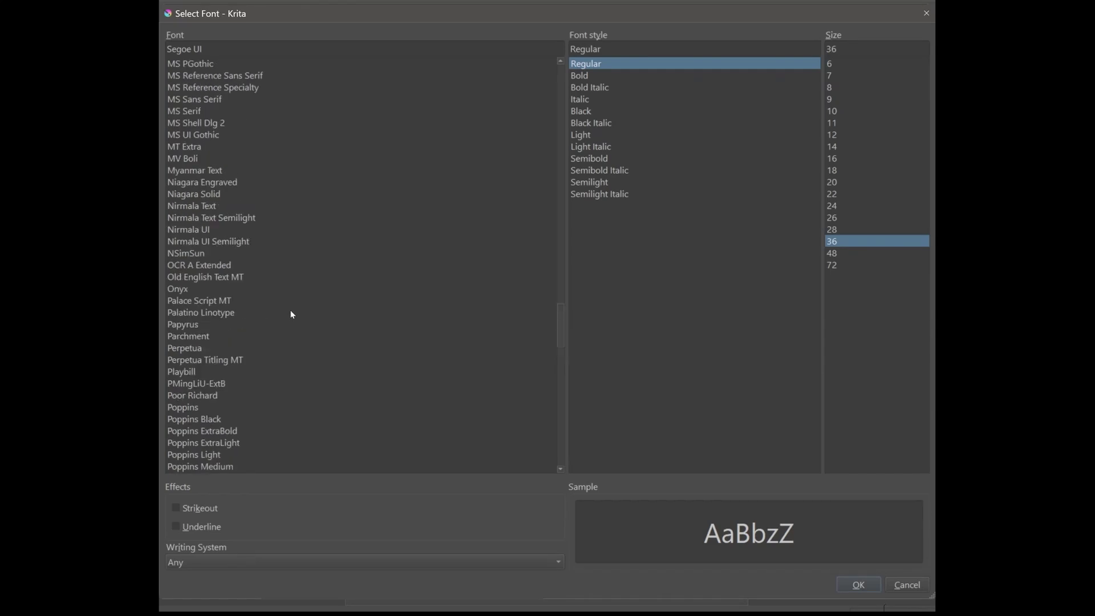
scroll(287, 311, "up", 15)
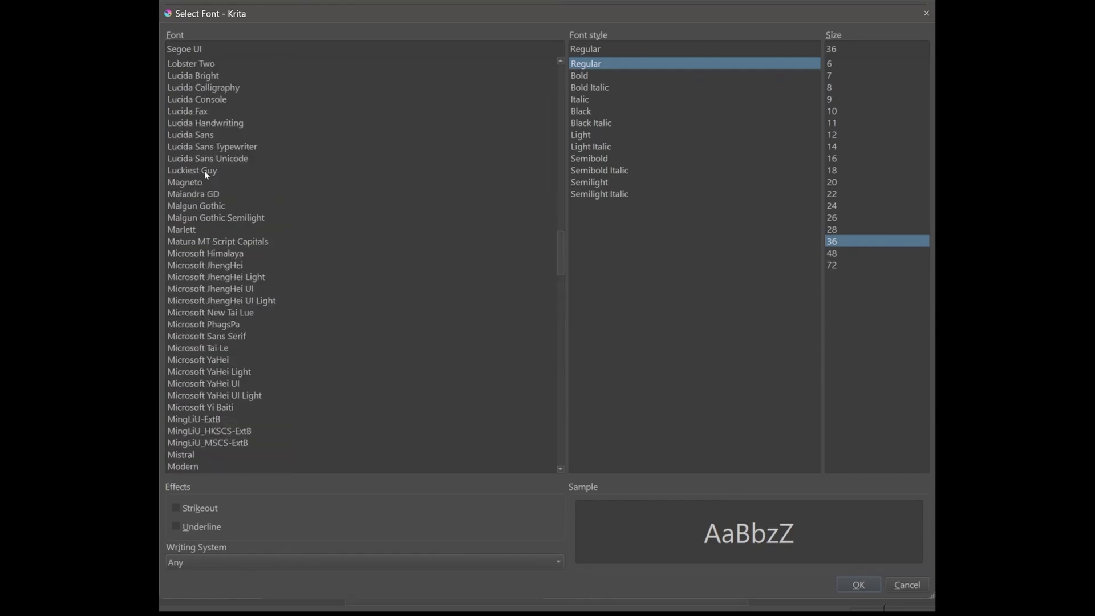
left_click(206, 169)
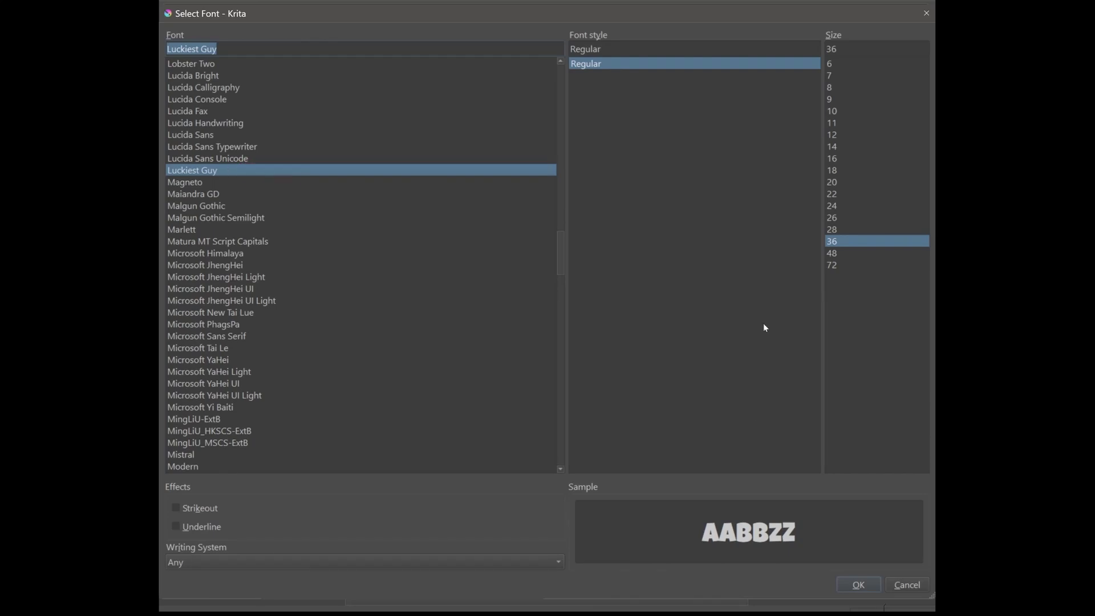
left_click(833, 265)
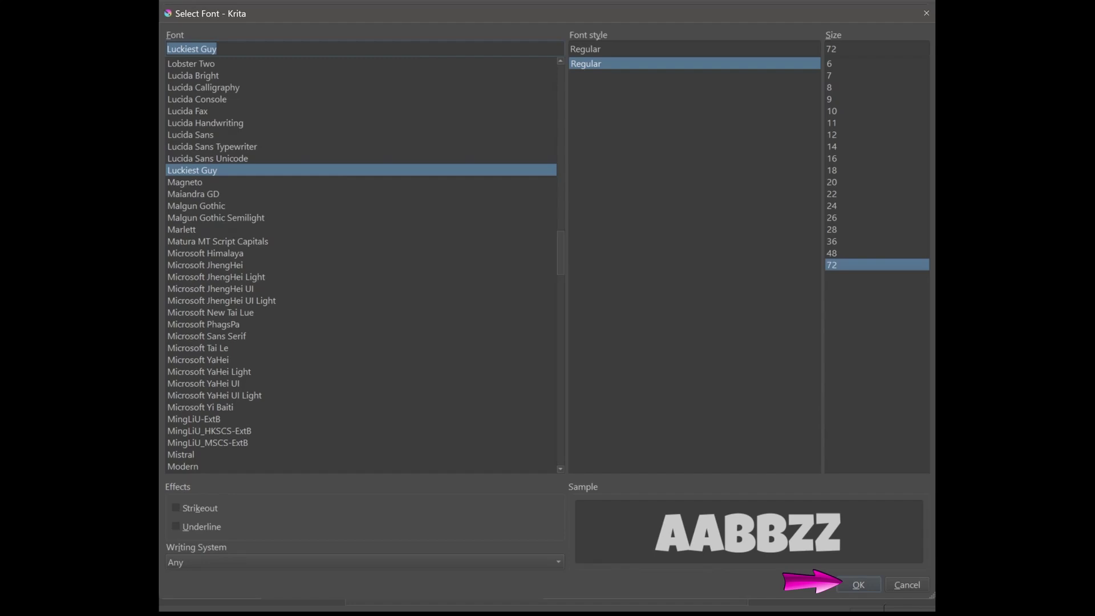
Confirm the Luckiest Guy font and change the brush tip text to 'GO OUTSIDE!'.
left_click(855, 587)
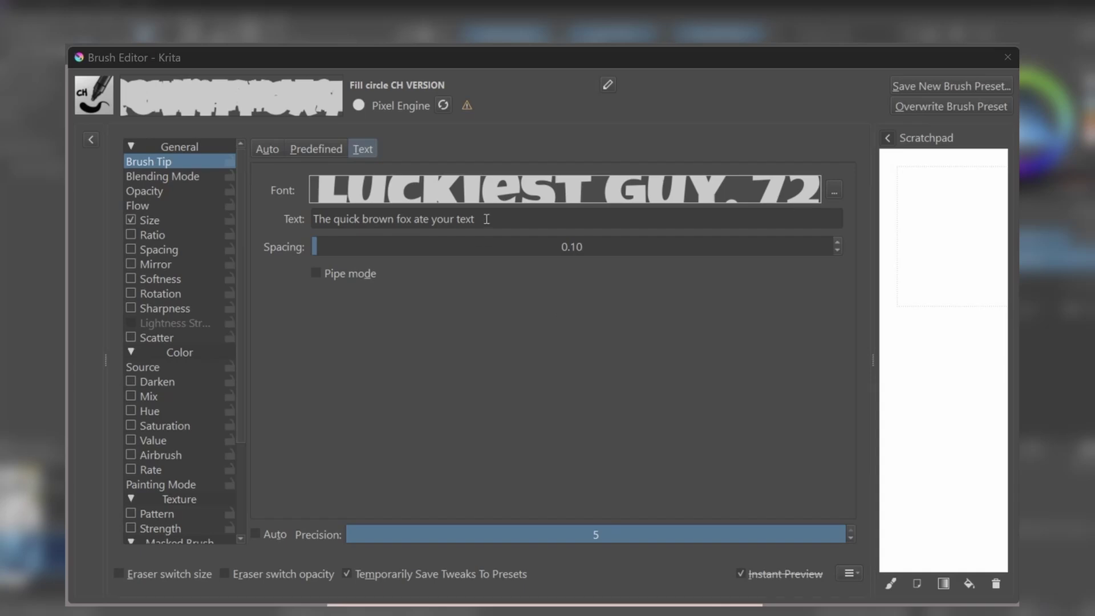
left_click_drag(486, 219, 273, 212)
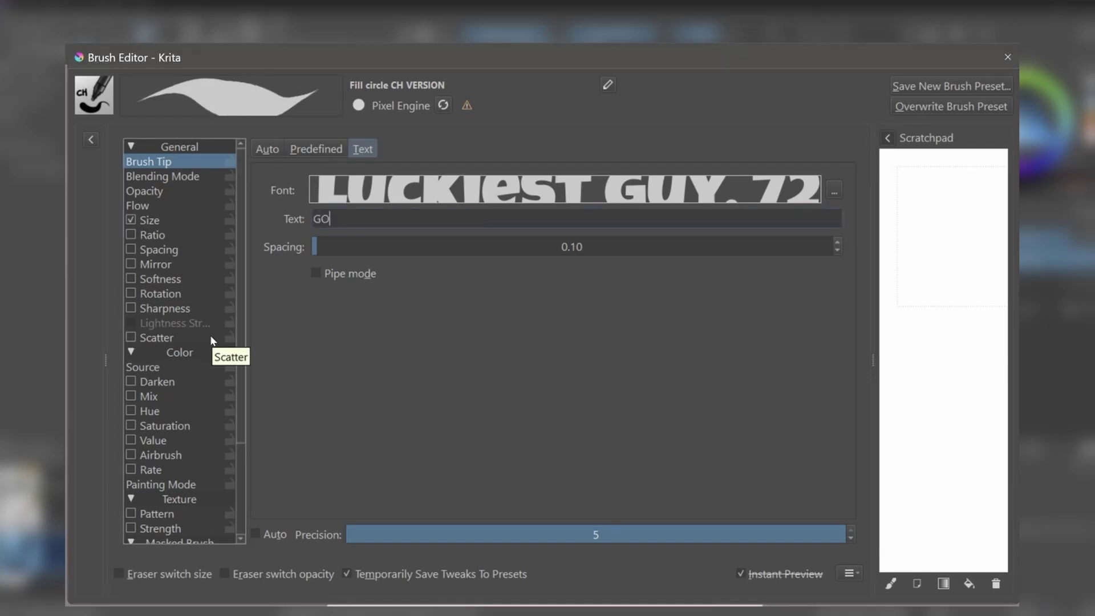
type("OUTSID")
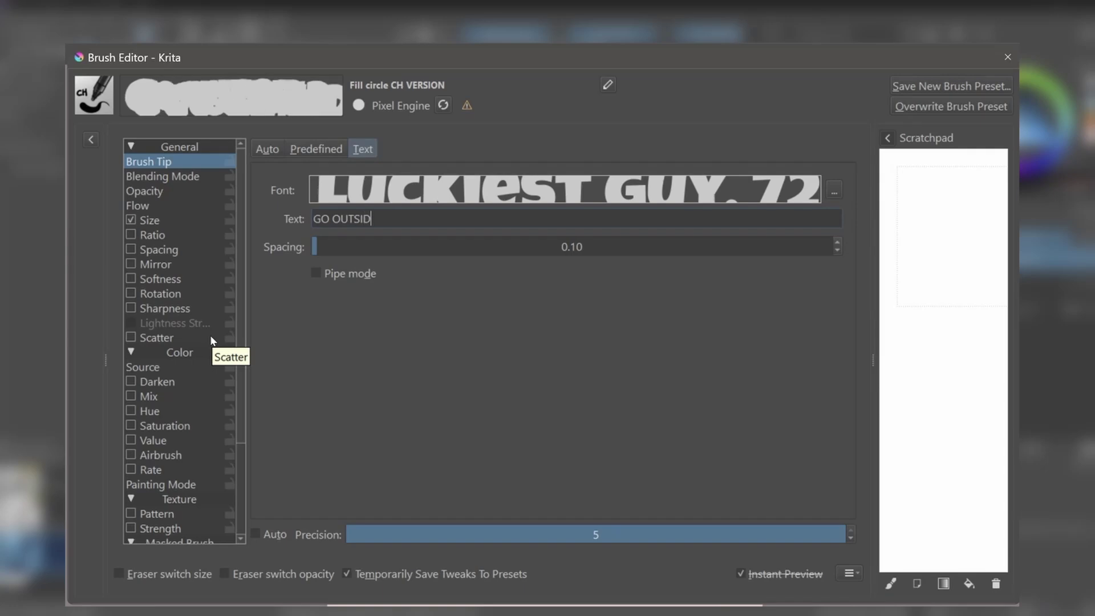
type("E!")
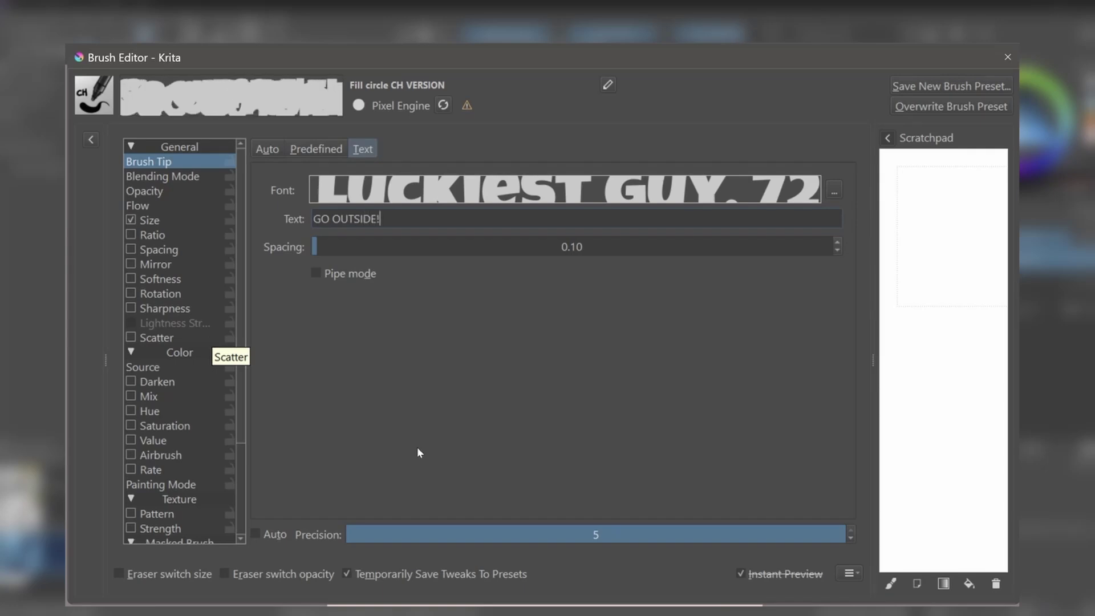
Widen the scratchpad, test the text brush with two strokes, then clear it.
left_click_drag(873, 360, 673, 363)
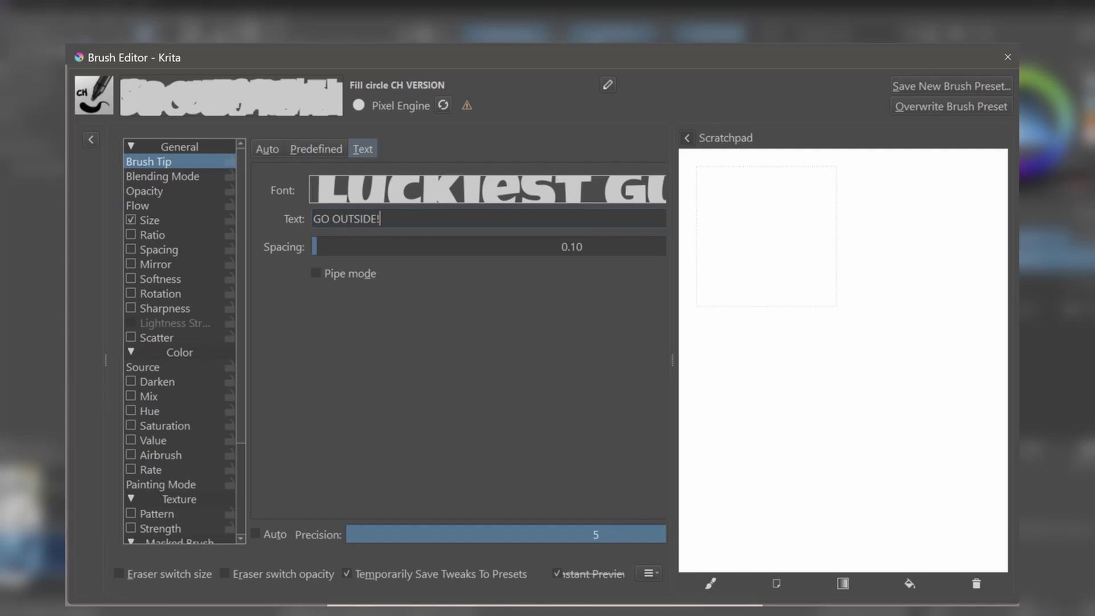
mouse_move(720, 177)
left_mouse_down()
mouse_move(739, 286)
mouse_move(740, 542)
left_mouse_up()
mouse_move(836, 197)
left_mouse_down()
mouse_move(851, 307)
mouse_move(854, 542)
mouse_move(914, 436)
mouse_move(930, 181)
left_mouse_up()
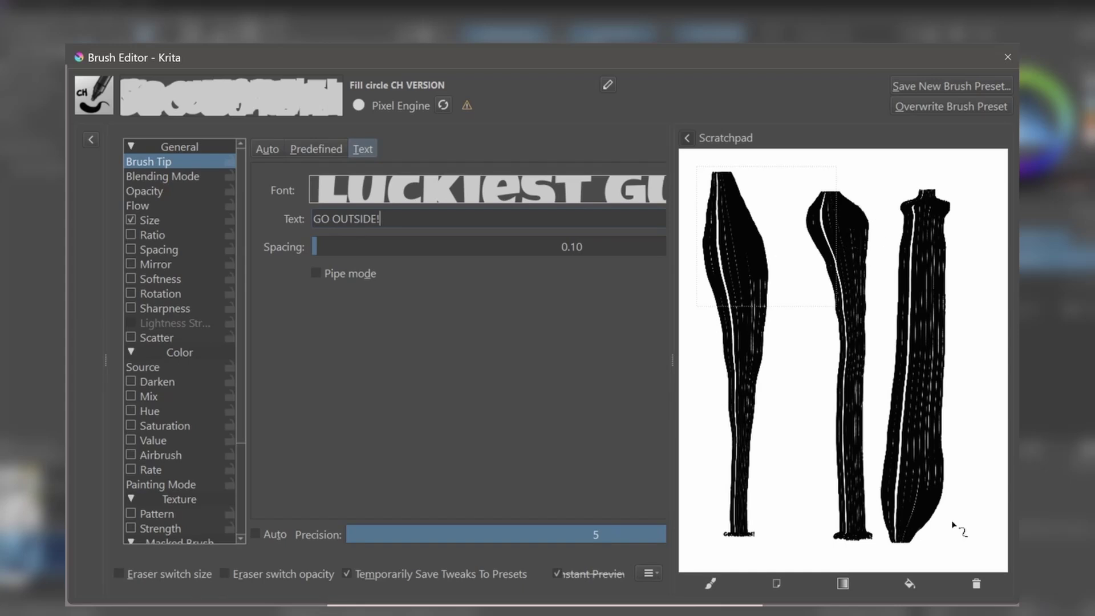
left_click(976, 583)
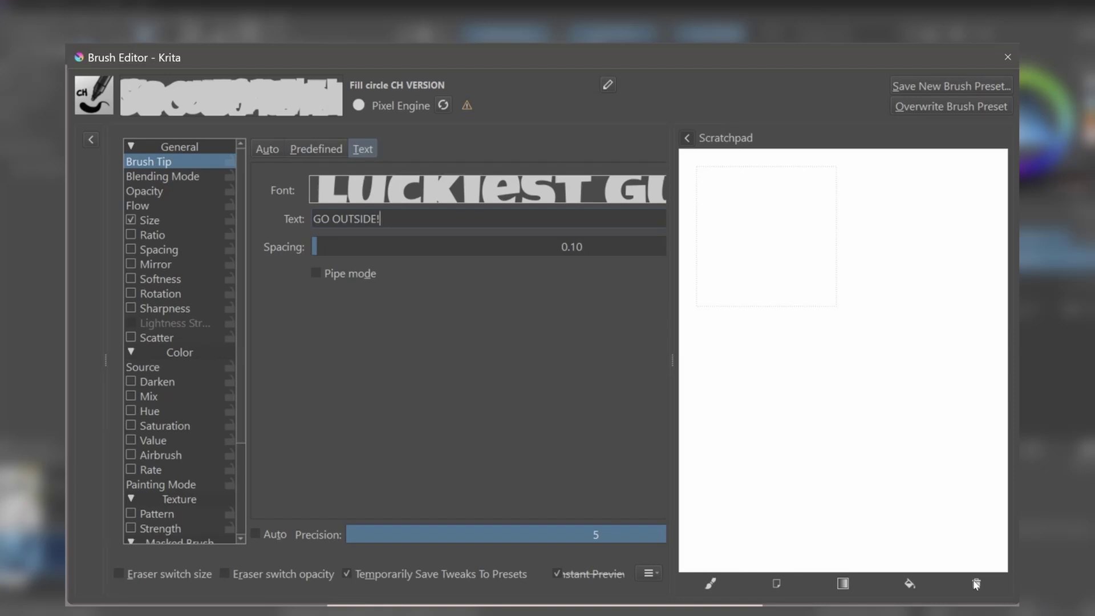
Set the text brush spacing to 1.97, test four stamp columns, and clear the scratchpad.
left_click(588, 247)
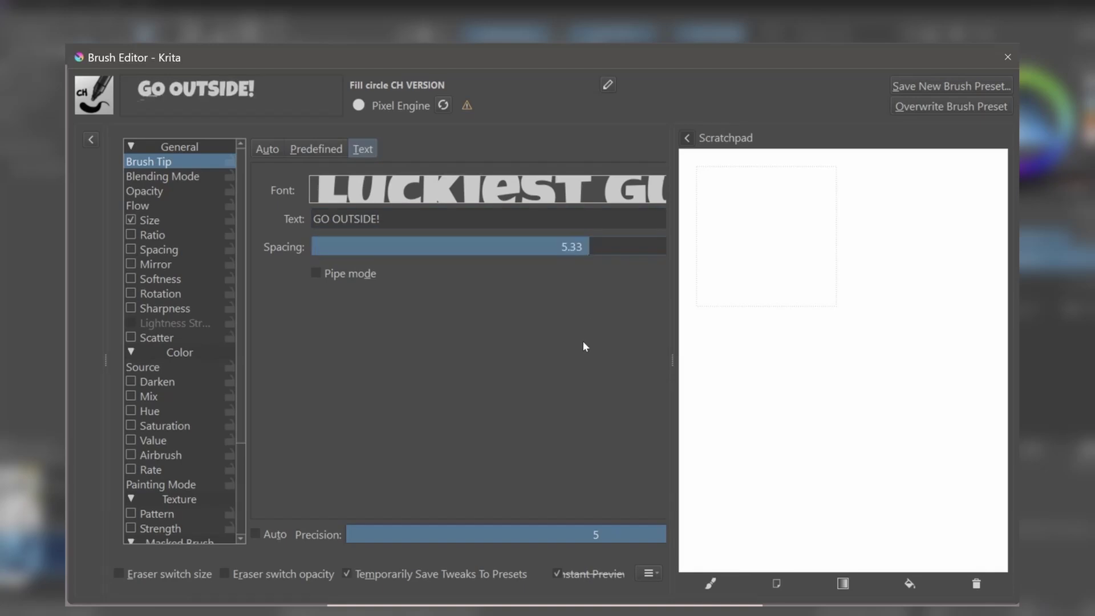
type("1.97")
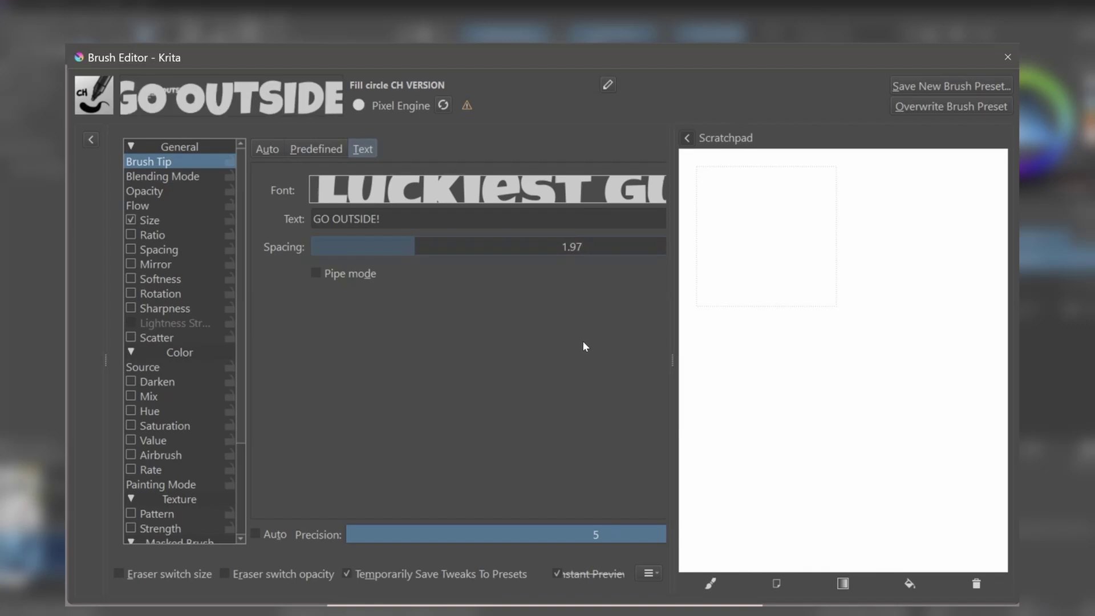
key("Return")
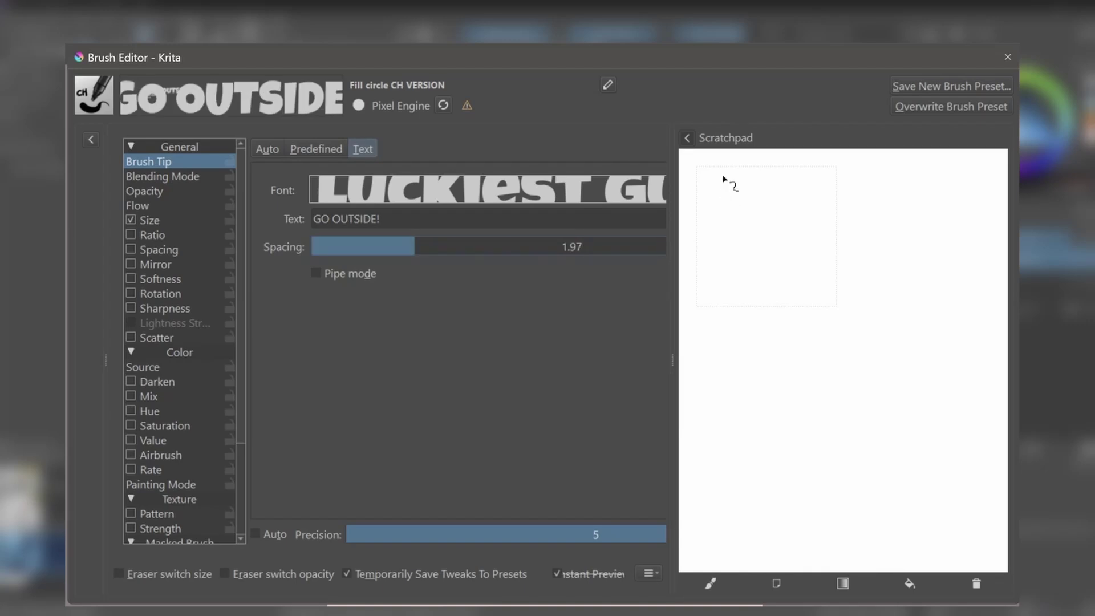
left_click_drag(717, 174, 751, 539)
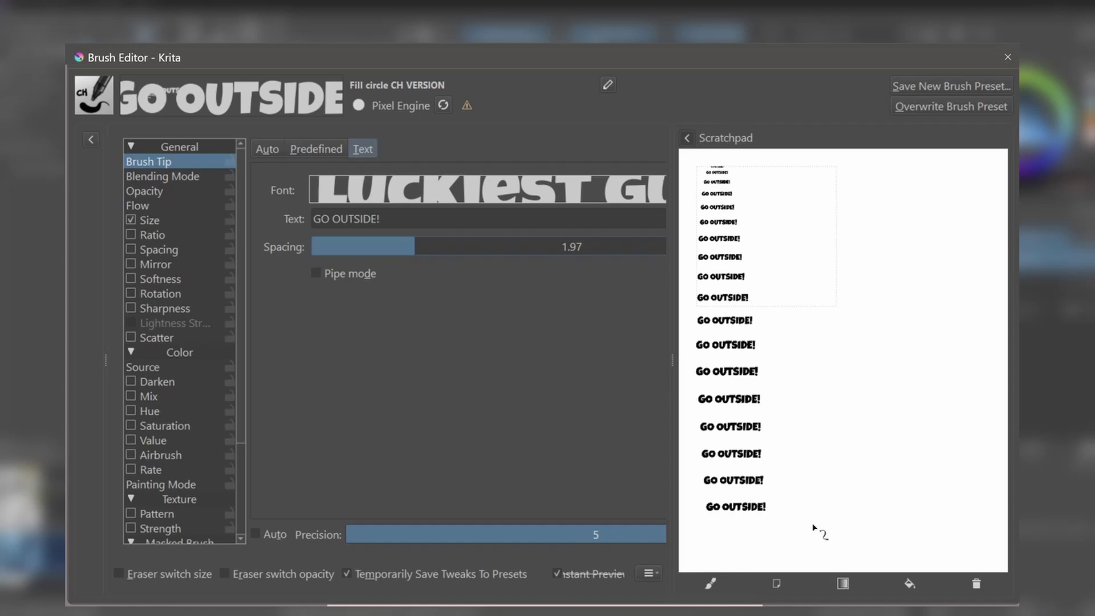
left_click_drag(816, 528, 796, 179)
left_click_drag(878, 171, 884, 502)
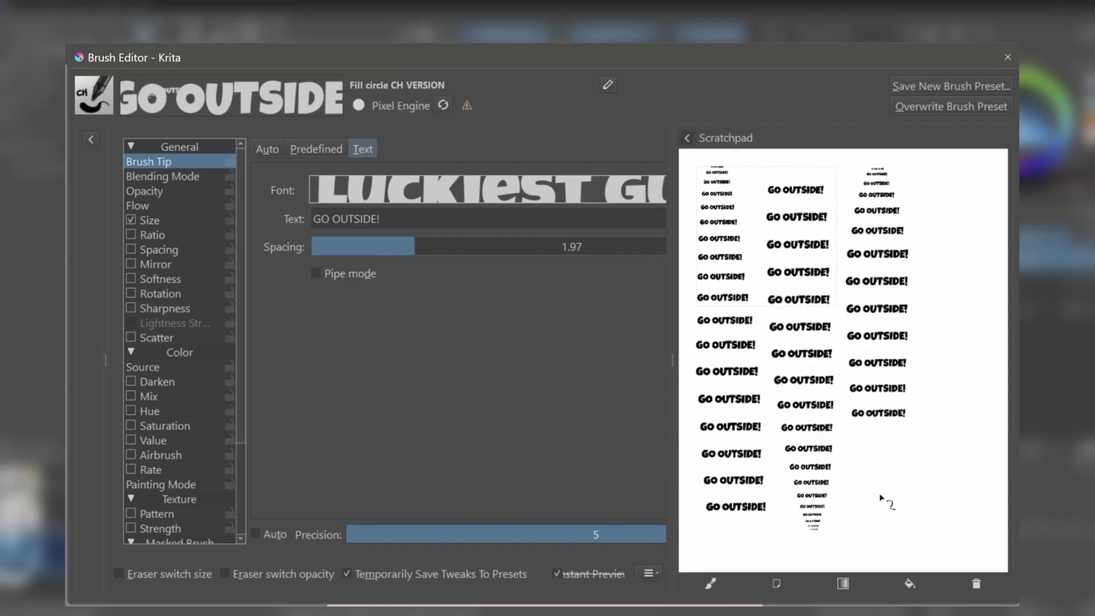
mouse_move(947, 516)
left_mouse_down()
mouse_move(966, 435)
mouse_move(949, 174)
left_mouse_up()
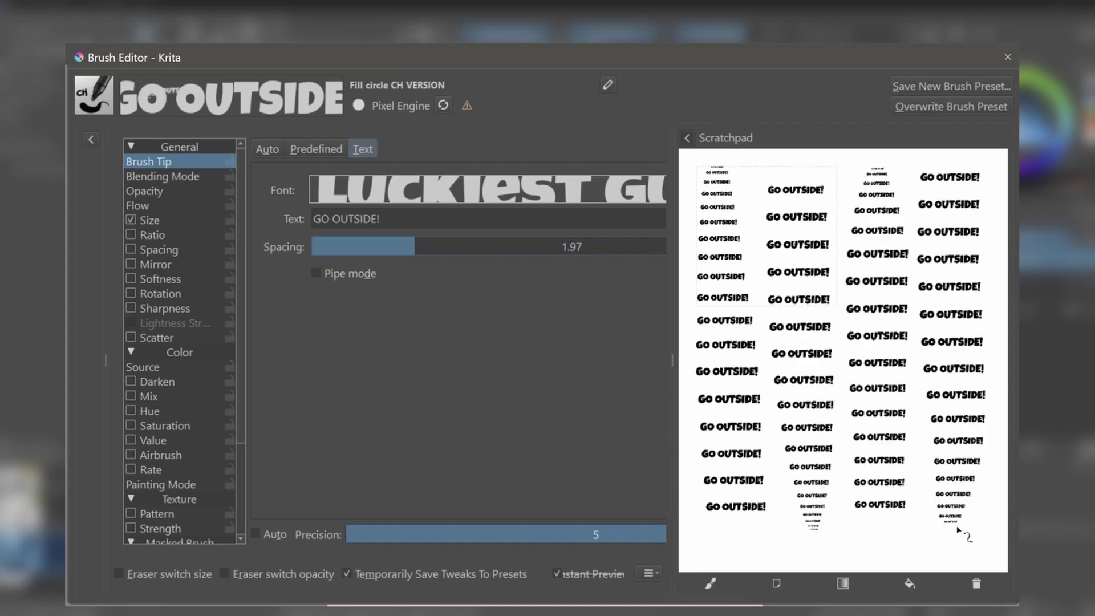
left_click(977, 588)
Try a wider 2.74 spacing with test columns, then clear the scratchpad.
left_click(453, 247)
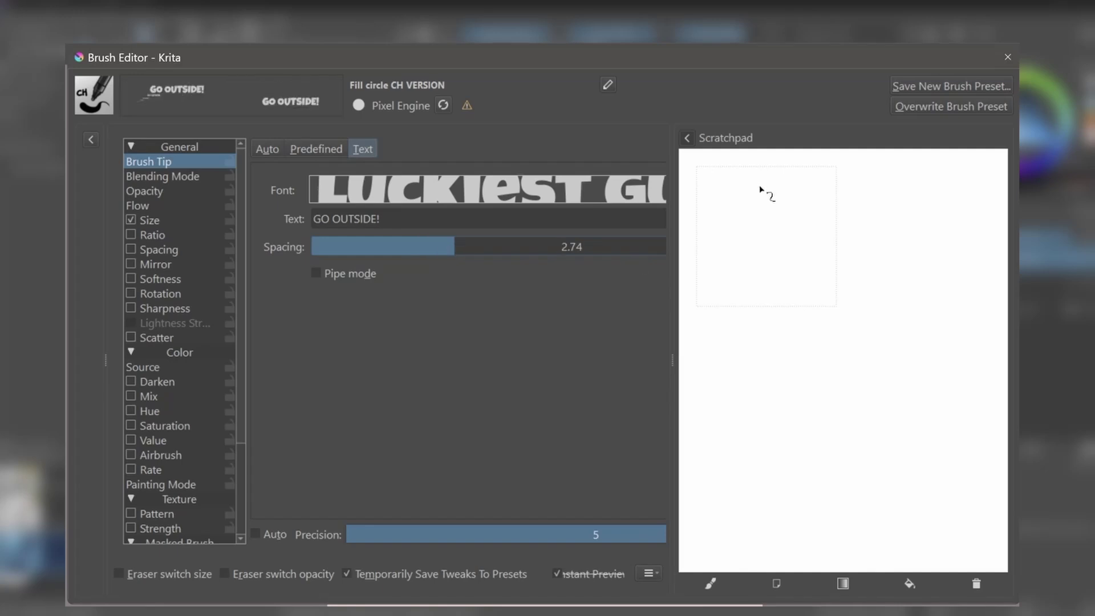
left_click_drag(753, 184, 752, 333)
left_click_drag(754, 449, 754, 473)
mouse_move(856, 509)
left_mouse_down()
mouse_move(849, 258)
mouse_move(855, 200)
left_mouse_up()
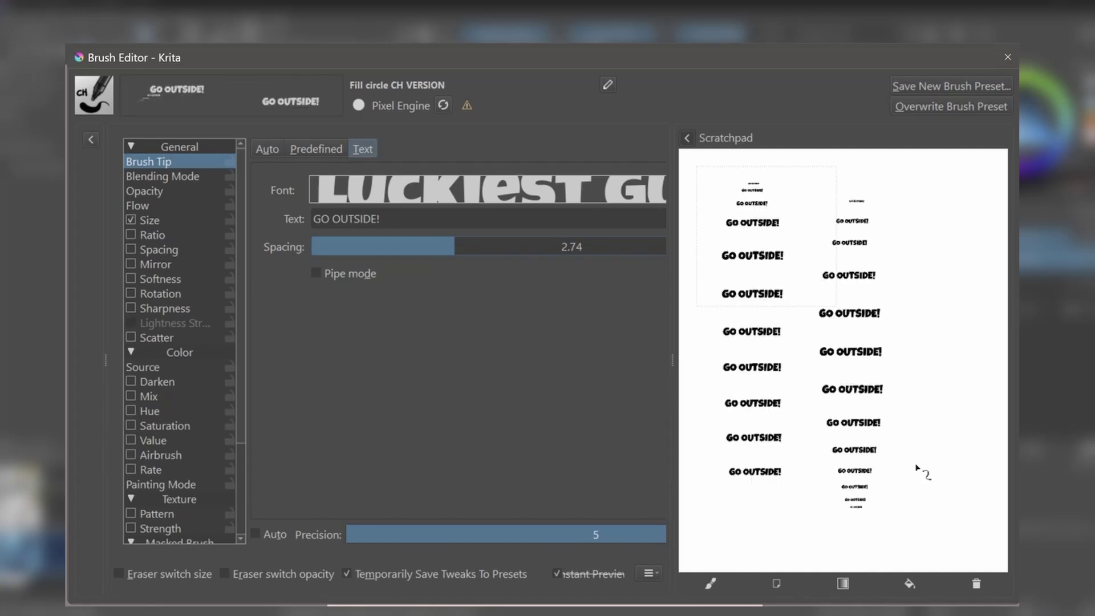
left_click(978, 587)
Set spacing to 1.10 and test vertical and horizontal GO OUTSIDE! strokes, clearing afterwards.
left_click(384, 247)
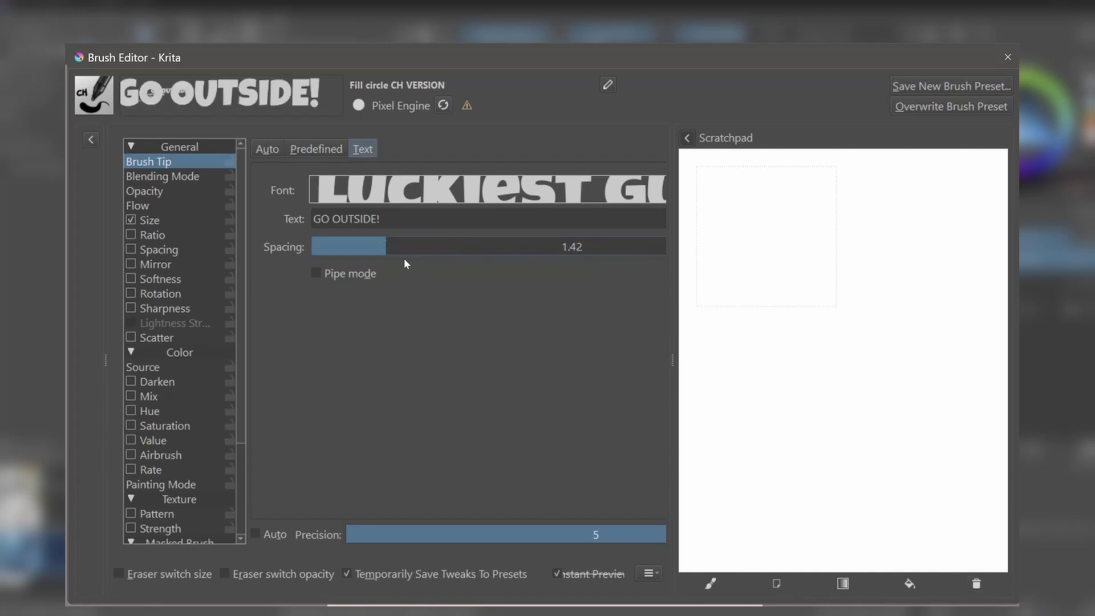
left_click(368, 246)
mouse_move(747, 172)
left_mouse_down()
mouse_move(760, 196)
mouse_move(746, 226)
mouse_move(757, 508)
left_mouse_up()
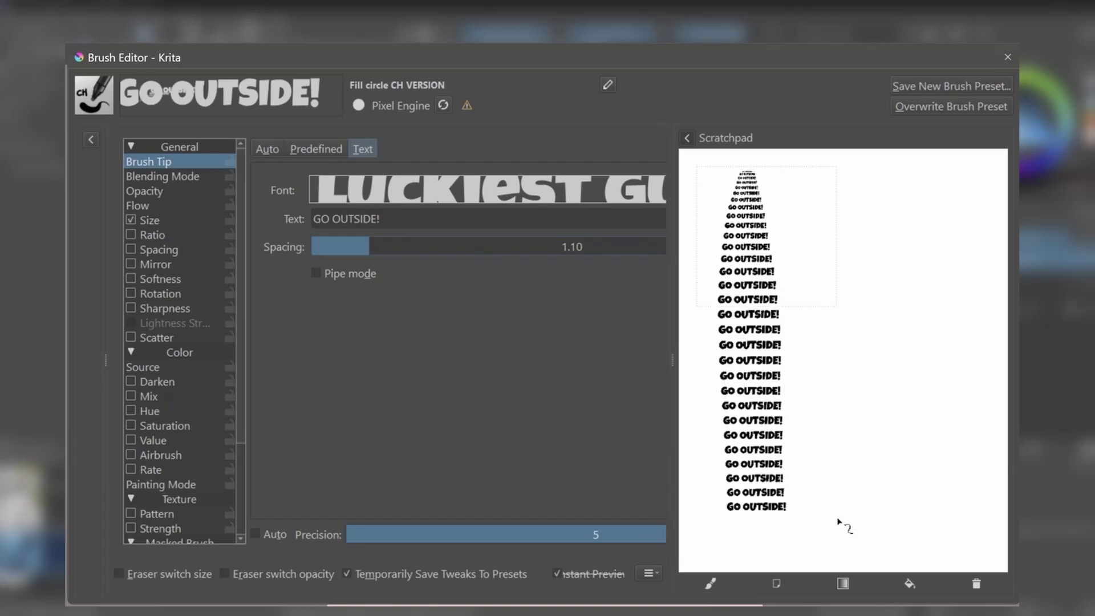
left_click_drag(839, 517, 832, 219)
left_click(976, 583)
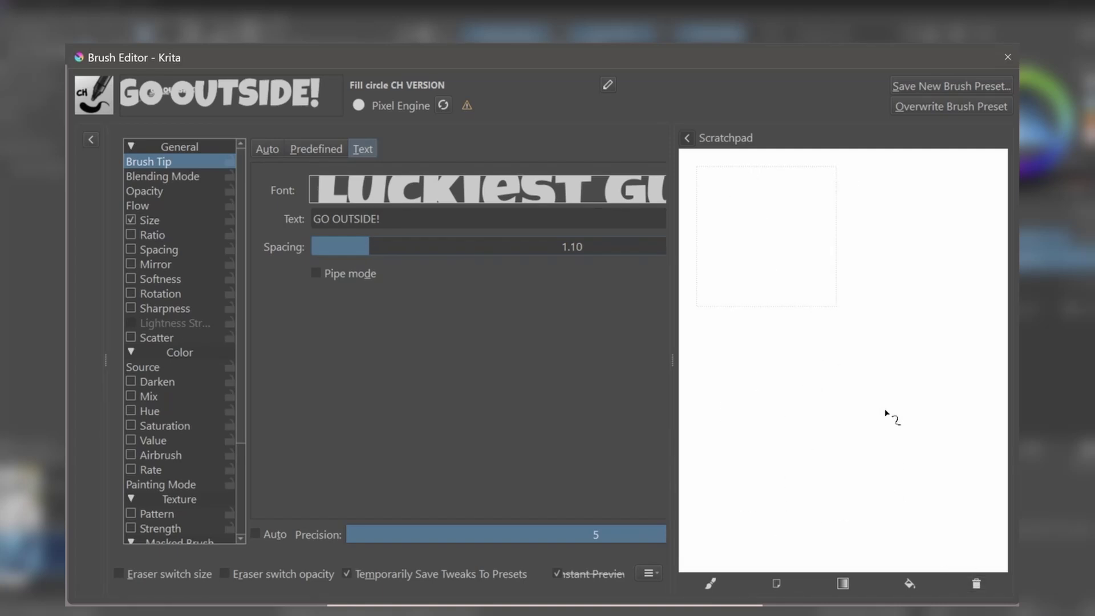
left_click_drag(707, 218, 974, 230)
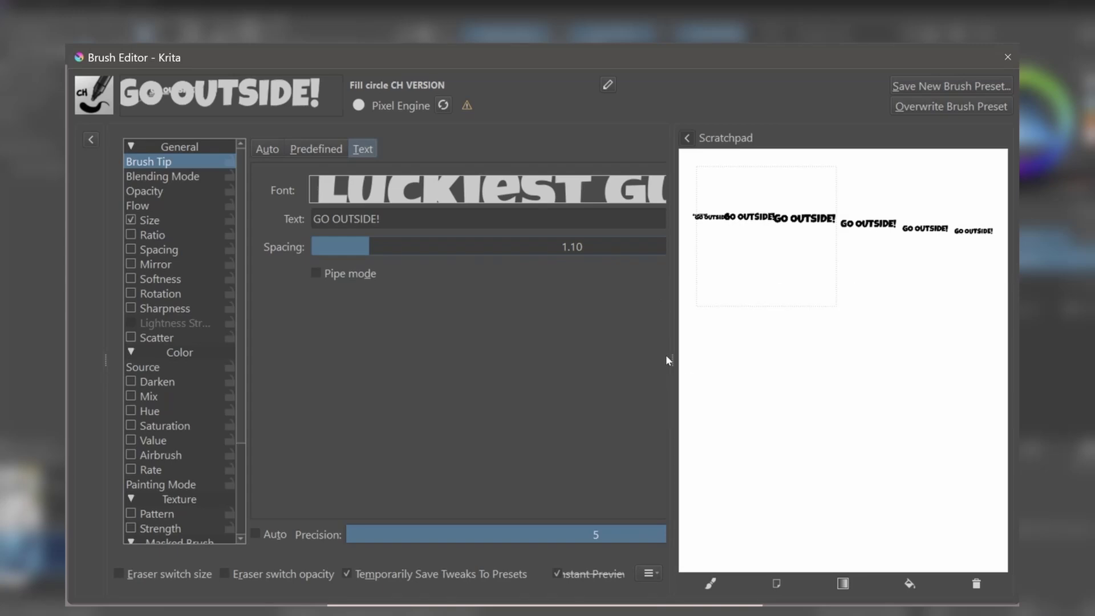
left_click_drag(759, 341, 1005, 338)
left_click_drag(1004, 393, 691, 408)
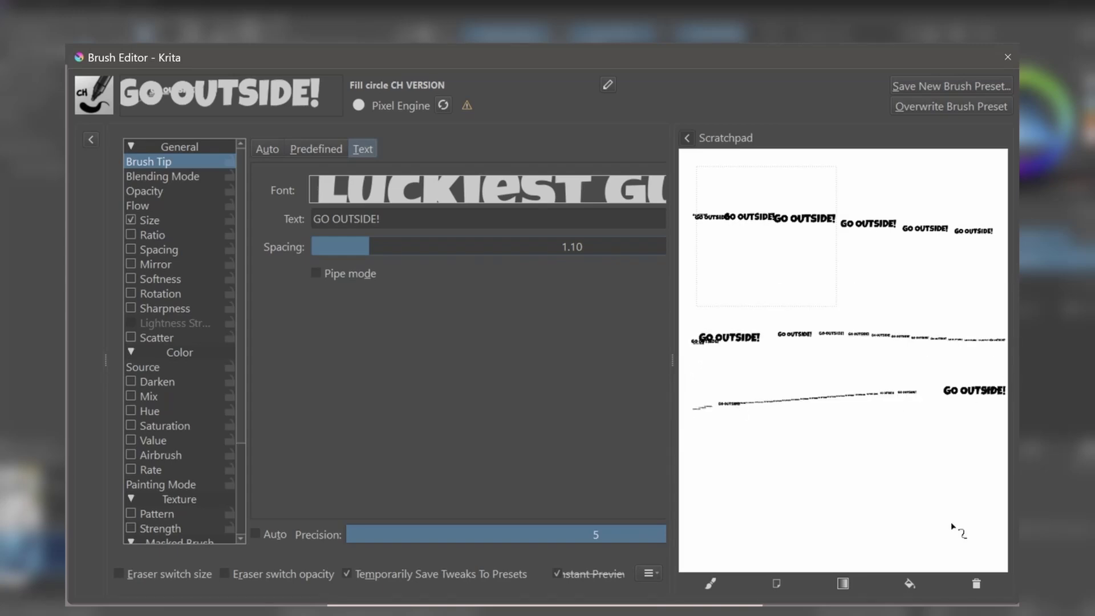
left_click(976, 584)
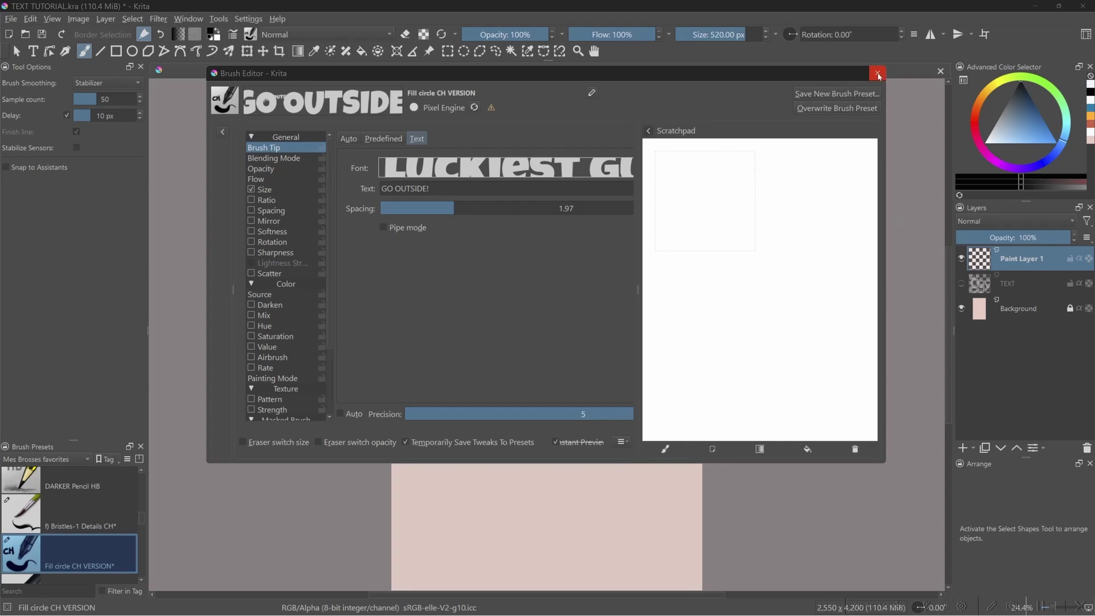
Close the Brush Editor and stamp blue and red GO OUTSIDE! columns plus orange strokes.
left_click(877, 74)
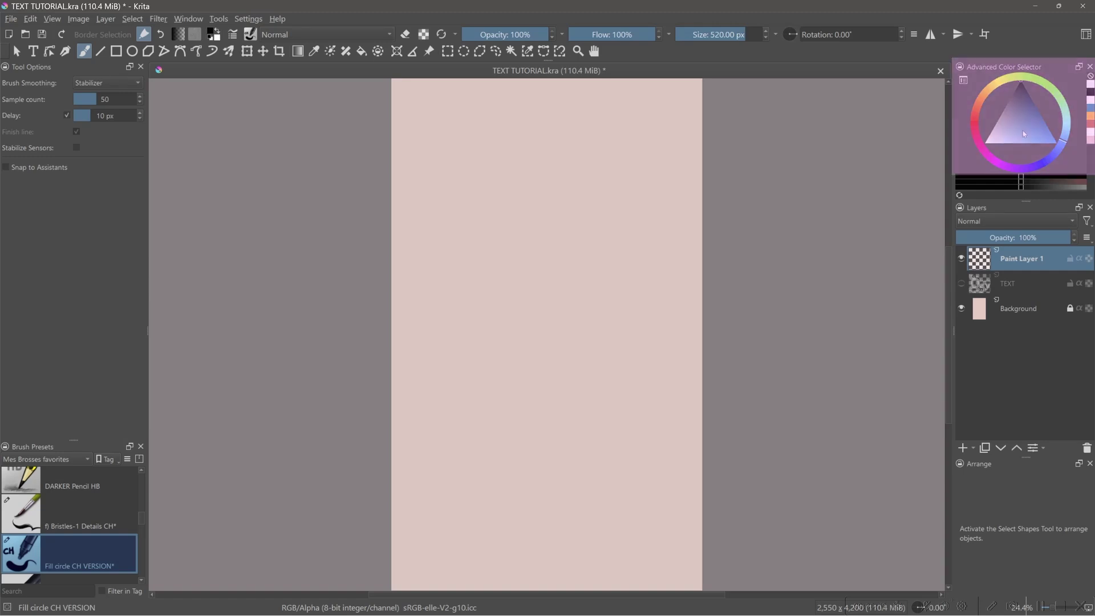
mouse_move(473, 133)
left_mouse_down()
mouse_move(442, 363)
mouse_move(442, 455)
left_mouse_up()
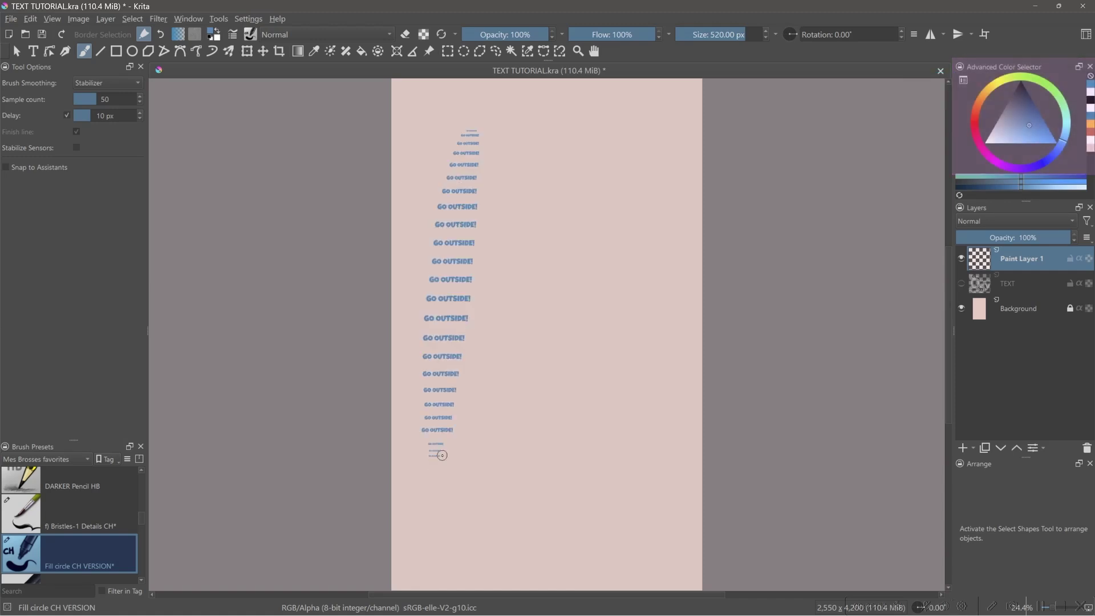
left_click(976, 123)
mouse_move(529, 118)
left_mouse_down()
mouse_move(505, 365)
mouse_move(512, 473)
left_mouse_up()
left_click(985, 98)
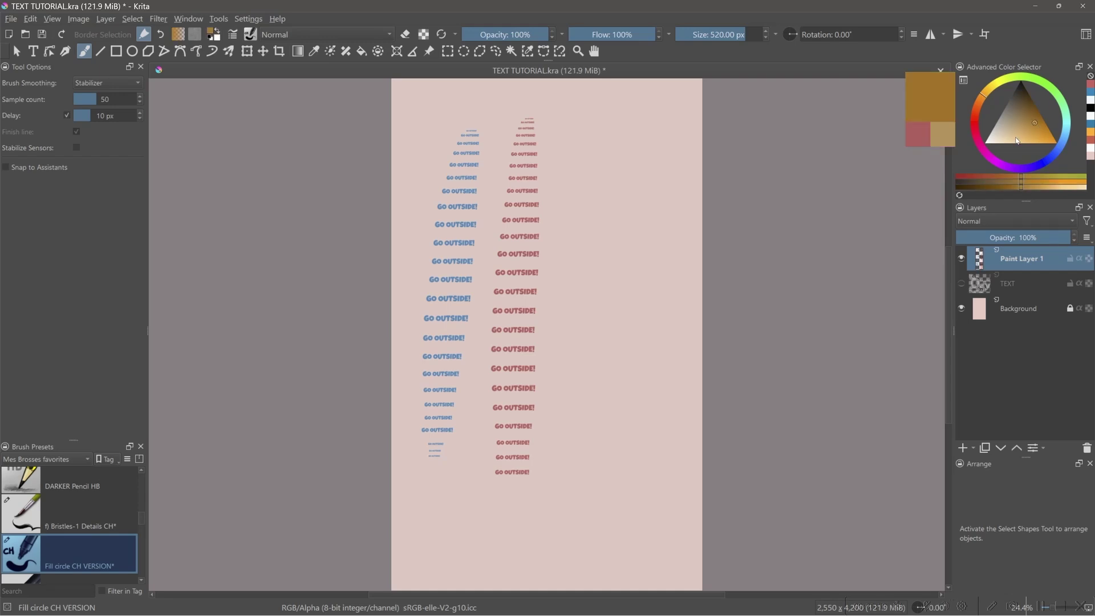
left_click_drag(572, 150, 654, 148)
left_click_drag(561, 223, 668, 220)
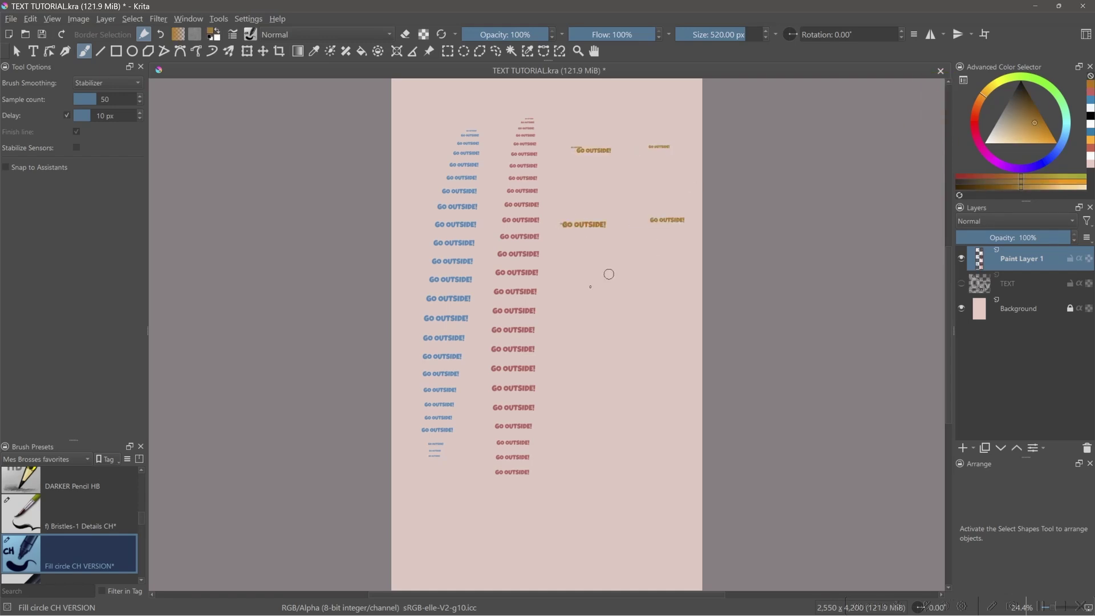
left_click_drag(582, 291, 622, 292)
Add a cream GO OUTSIDE! stroke, adjust brush size, and paint near-black stamp strokes.
left_click_drag(581, 379, 679, 378)
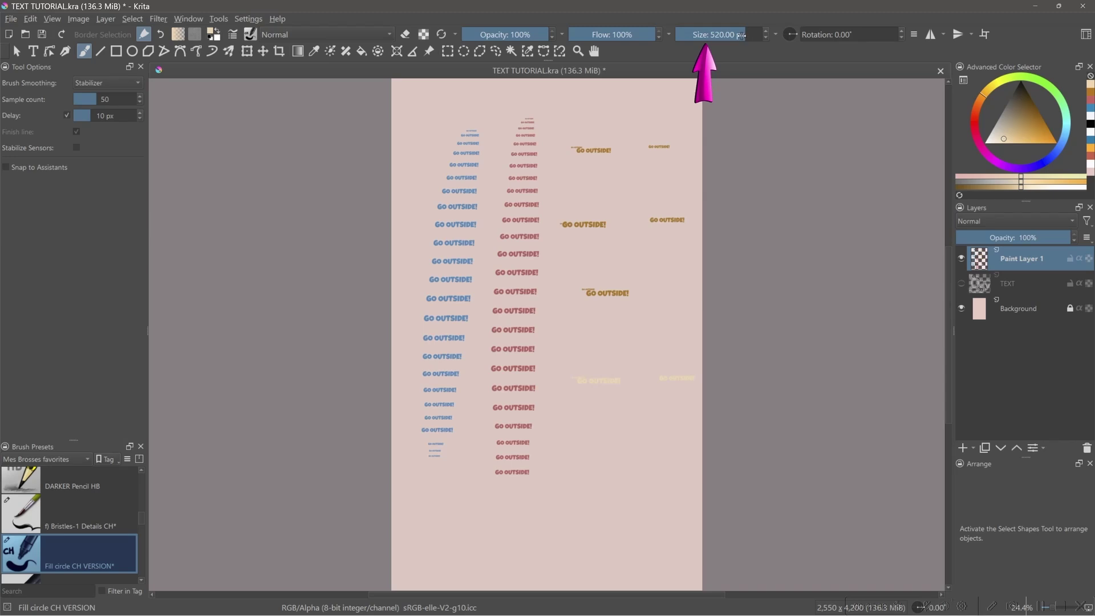
mouse_move(742, 34)
left_mouse_down()
mouse_move(699, 34)
mouse_move(745, 34)
left_mouse_up()
left_click(1021, 101)
mouse_move(457, 511)
left_mouse_down()
mouse_move(523, 546)
mouse_move(599, 435)
mouse_move(643, 430)
left_mouse_up()
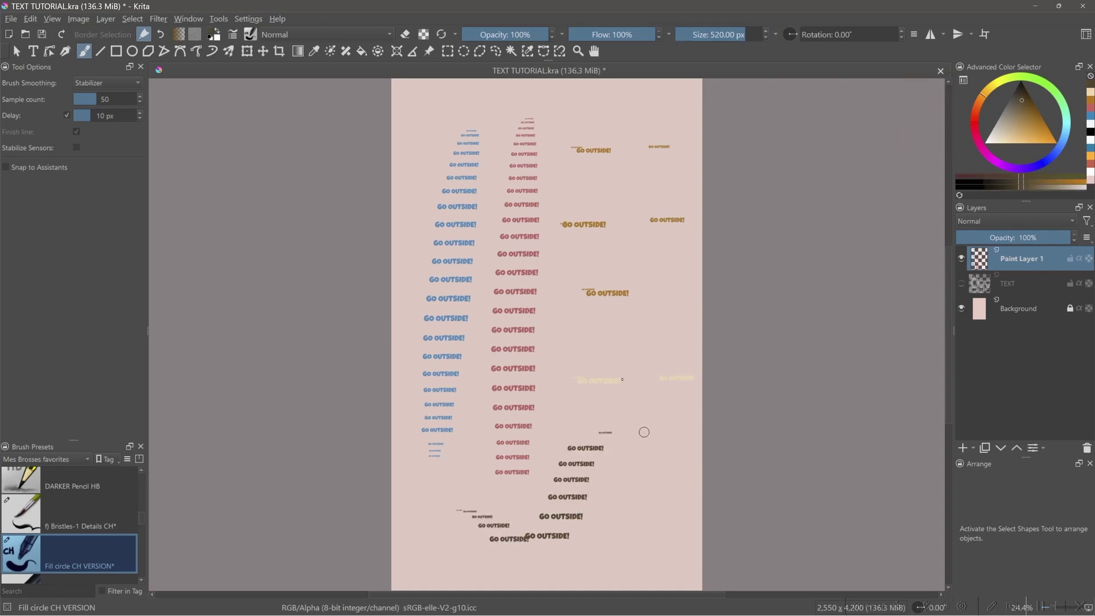
left_click_drag(638, 479, 606, 564)
left_click_drag(573, 332, 683, 326)
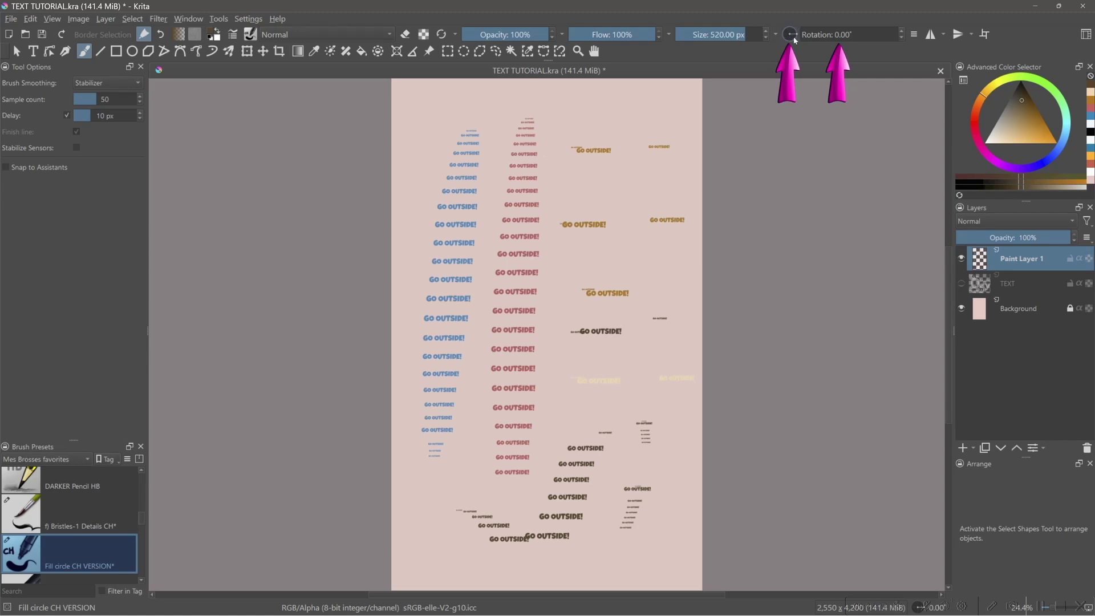
Lower brush opacity to 38% and flow to 36%, then paint faint GO OUTSIDE! columns.
left_click(831, 31)
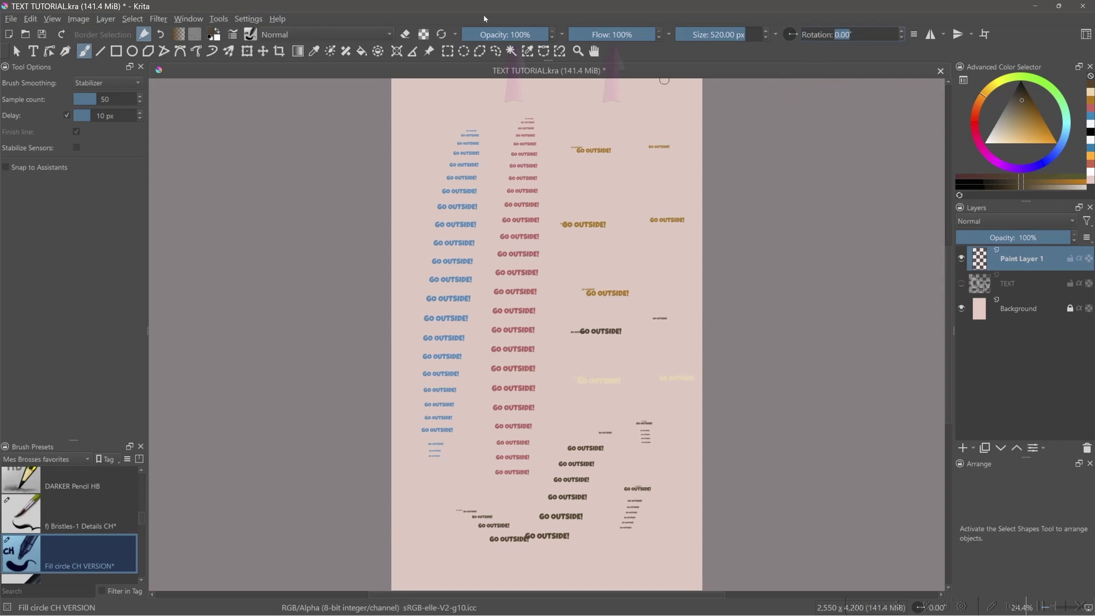
left_click(495, 34)
left_click_drag(616, 34, 601, 34)
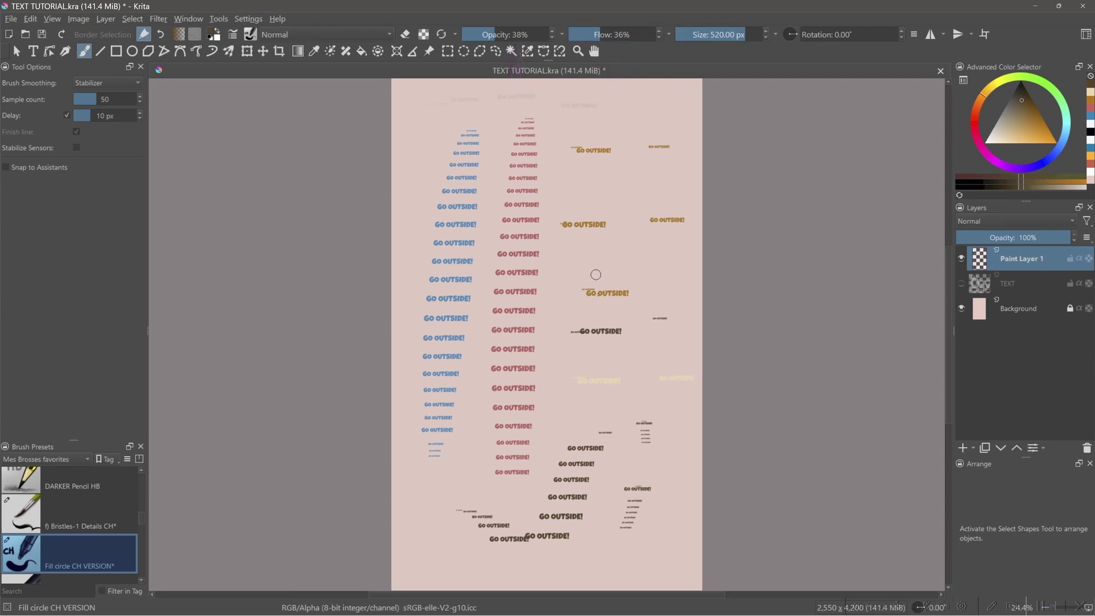
left_click_drag(557, 365, 521, 46)
left_click(527, 35)
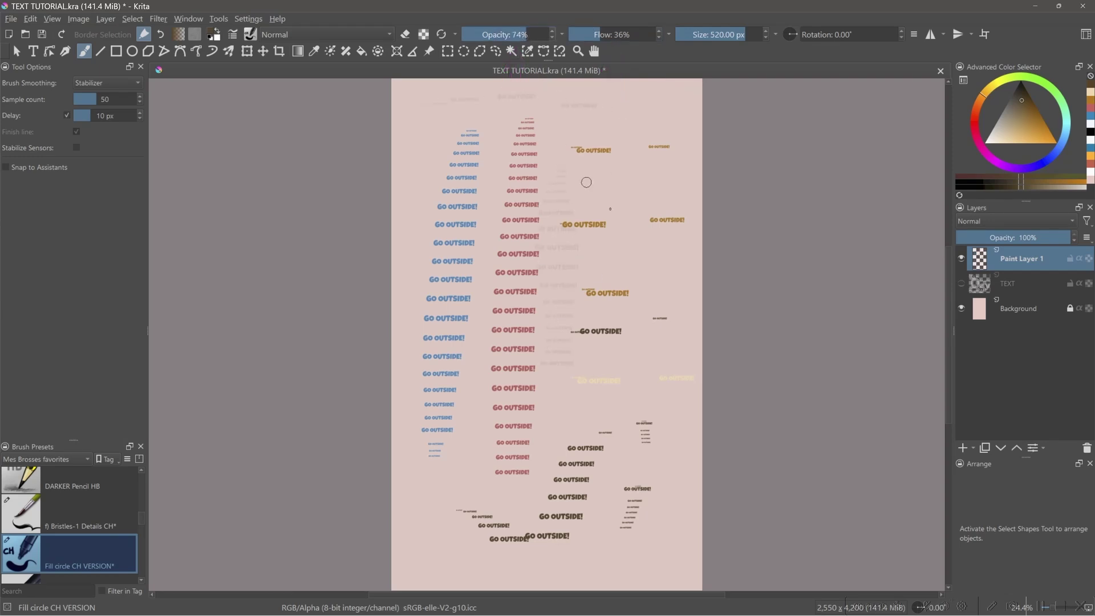
left_click_drag(640, 154, 621, 399)
Restore opacity and flow to 100%, paint a dark column, then clear Paint Layer 1 with Delete.
left_click_drag(538, 35, 549, 35)
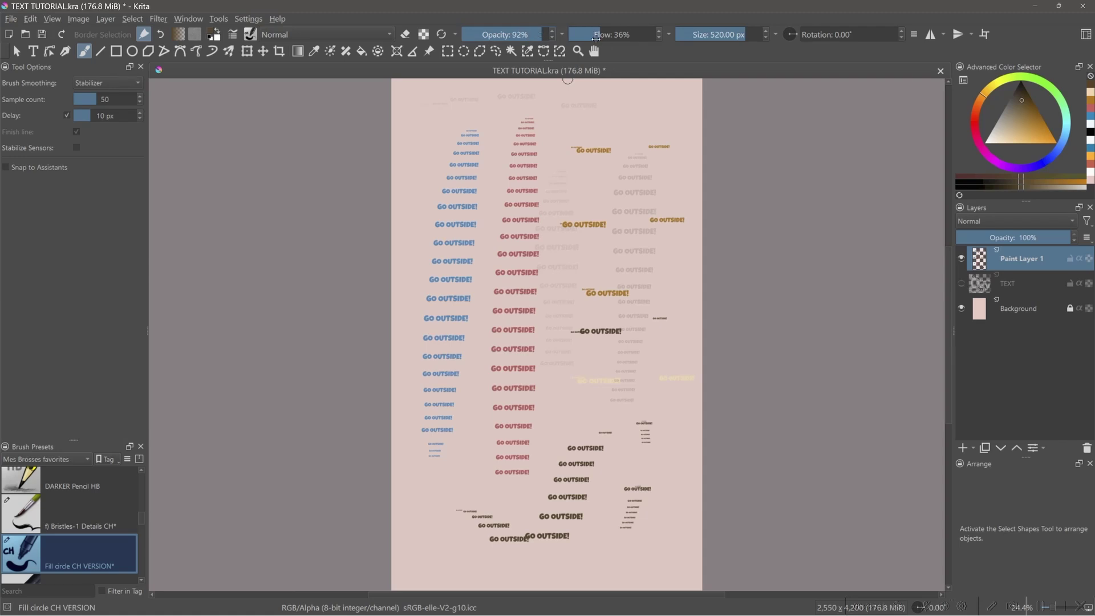
left_click(653, 34)
left_click_drag(420, 111, 420, 316)
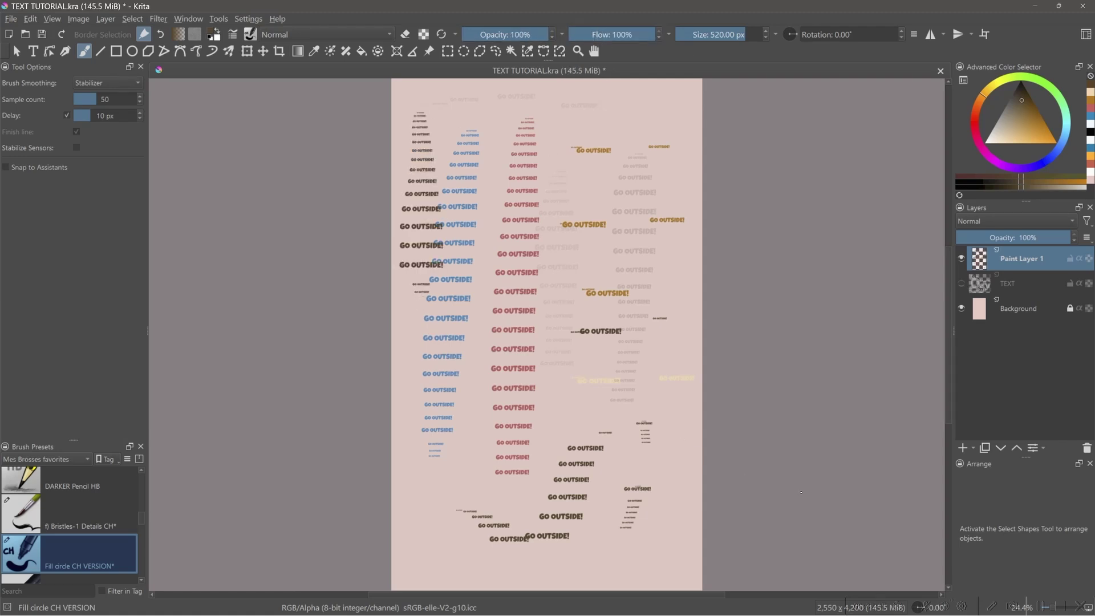
key("Delete")
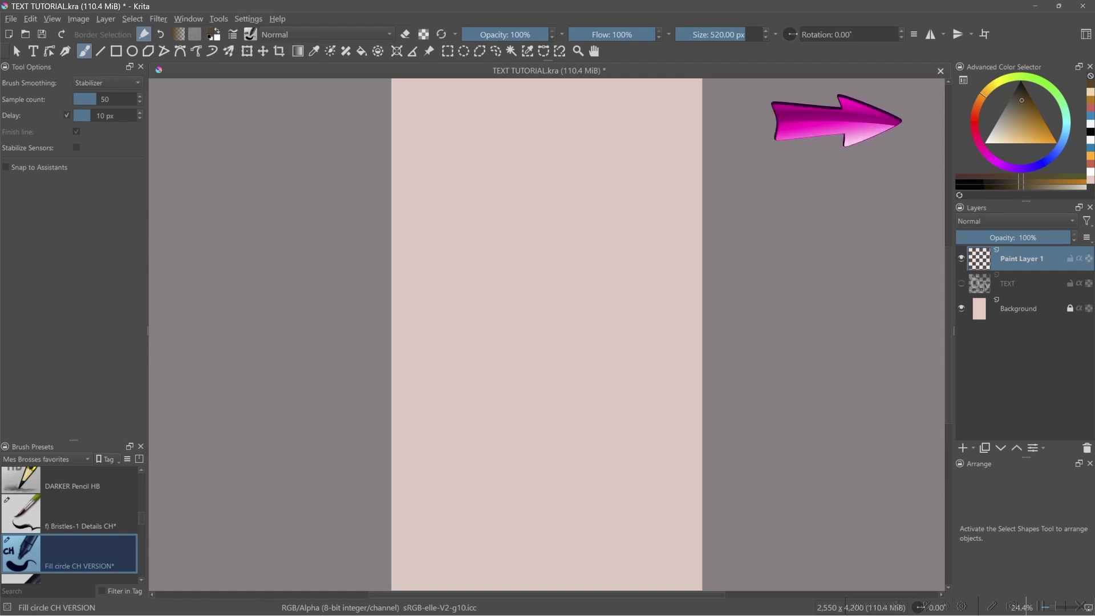
Pick a new paint shade and fill the page top to bottom with white GO OUTSIDE! stamps.
left_click(1042, 156)
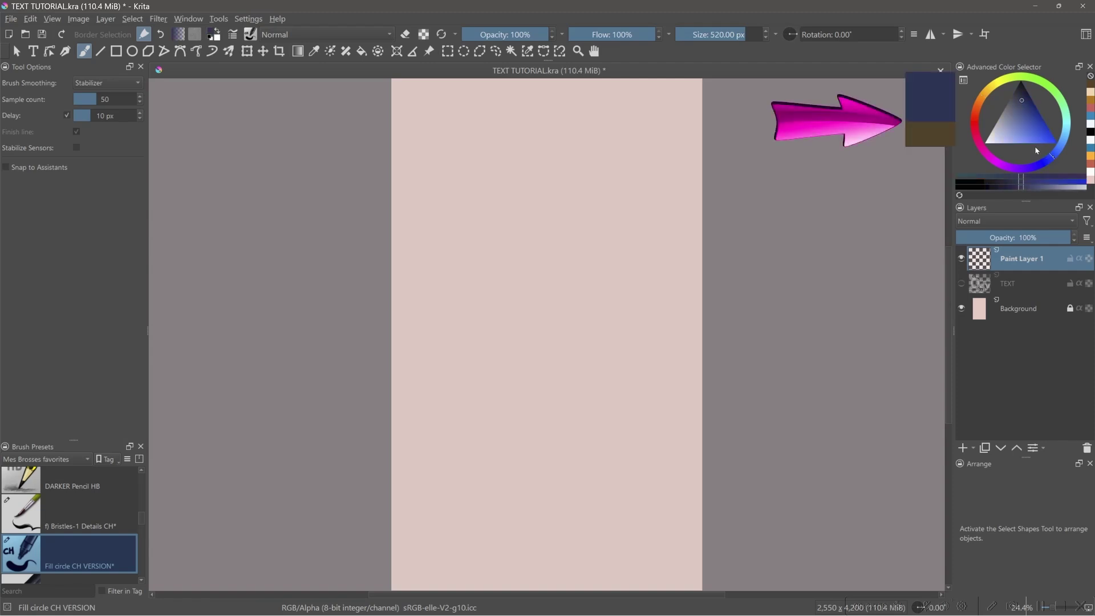
left_click(991, 144)
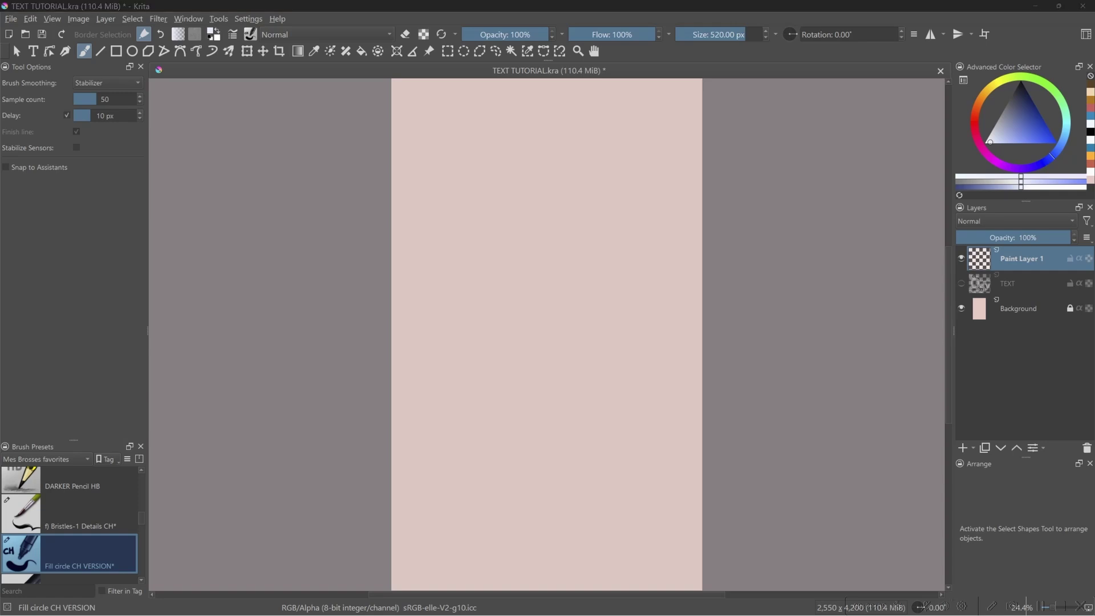
left_click_drag(411, 98, 690, 103)
mouse_move(399, 133)
left_mouse_down()
mouse_move(560, 133)
mouse_move(696, 168)
mouse_move(420, 163)
mouse_move(693, 144)
mouse_move(401, 87)
left_mouse_up()
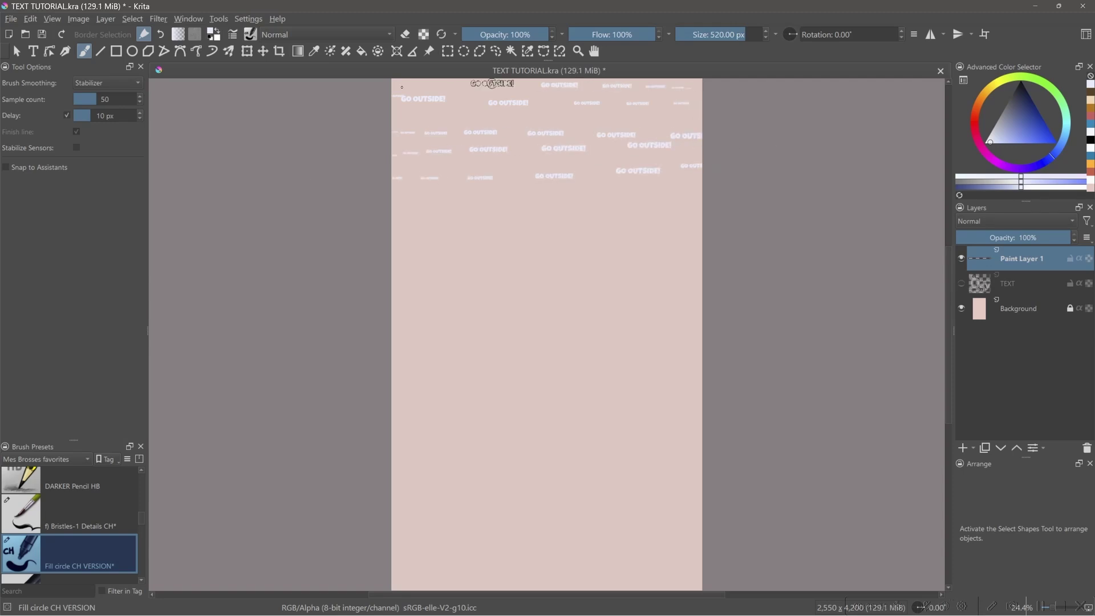
mouse_move(399, 199)
left_mouse_down()
mouse_move(690, 203)
mouse_move(457, 251)
mouse_move(477, 232)
mouse_move(703, 265)
mouse_move(434, 268)
mouse_move(453, 296)
mouse_move(435, 337)
mouse_move(524, 383)
mouse_move(679, 359)
mouse_move(403, 384)
mouse_move(479, 384)
left_mouse_up()
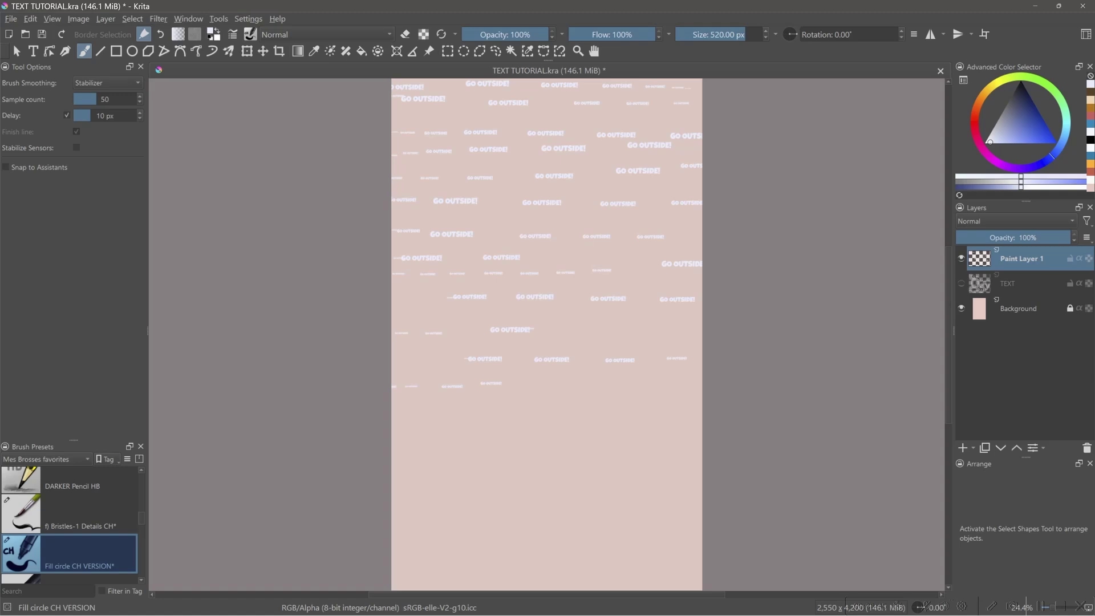
mouse_move(559, 327)
left_mouse_down()
mouse_move(648, 325)
mouse_move(699, 392)
left_mouse_up()
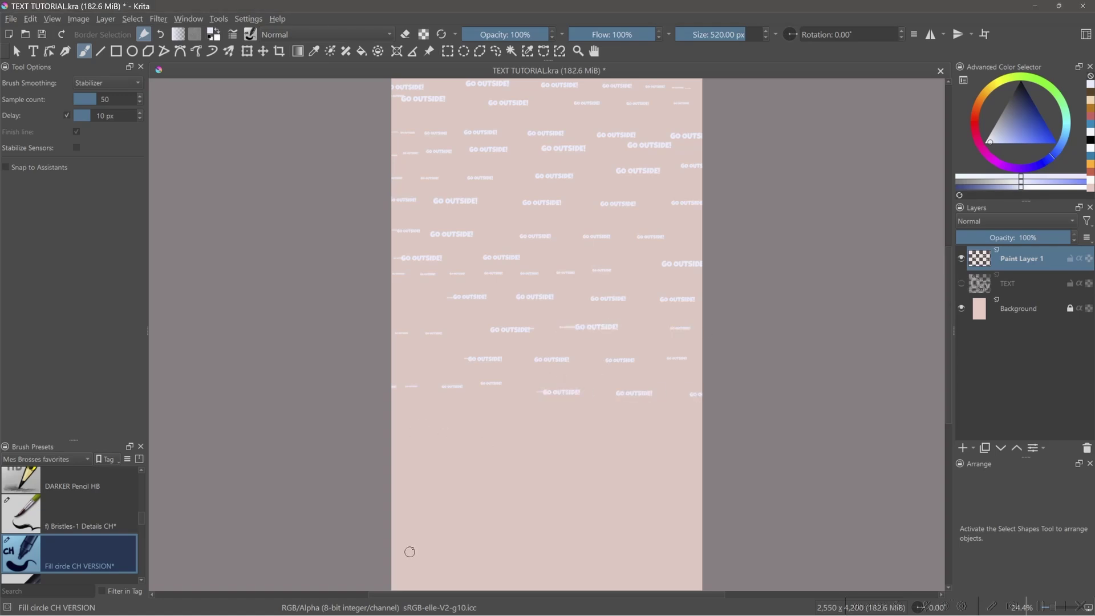
mouse_move(409, 552)
left_mouse_down()
mouse_move(493, 416)
mouse_move(541, 419)
mouse_move(632, 532)
mouse_move(624, 437)
mouse_move(751, 517)
mouse_move(522, 493)
mouse_move(466, 520)
mouse_move(382, 473)
mouse_move(475, 519)
mouse_move(562, 584)
mouse_move(609, 597)
mouse_move(680, 525)
mouse_move(639, 485)
mouse_move(640, 567)
mouse_move(696, 579)
left_mouse_up()
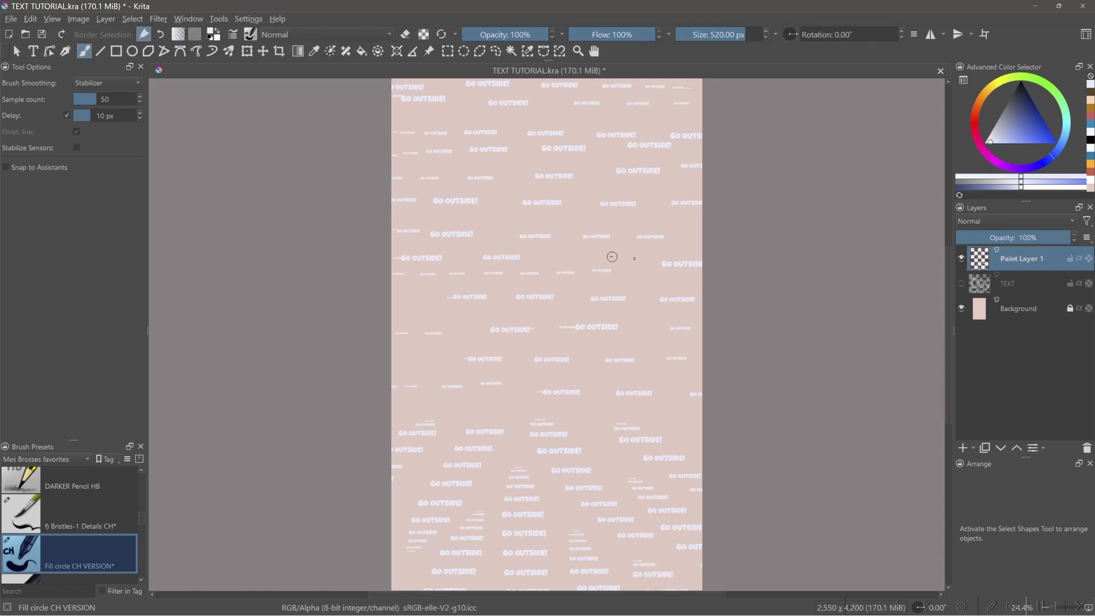
mouse_move(611, 257)
left_mouse_down()
mouse_move(689, 273)
mouse_move(609, 259)
mouse_move(431, 313)
mouse_move(439, 363)
mouse_move(647, 387)
mouse_move(453, 410)
mouse_move(658, 412)
left_mouse_up()
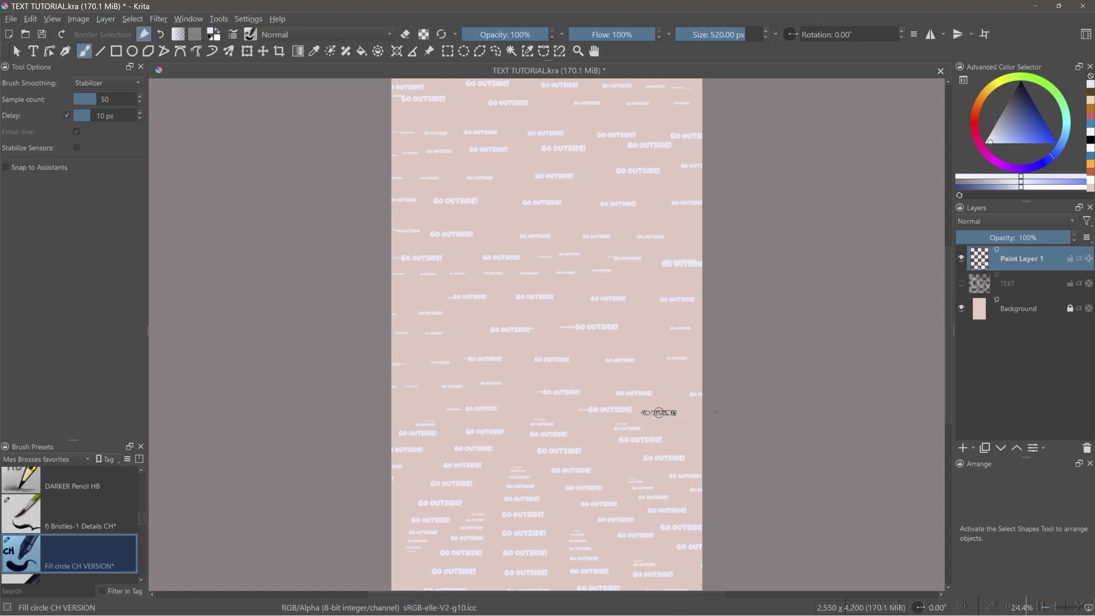
key("ctrl+shift+0")
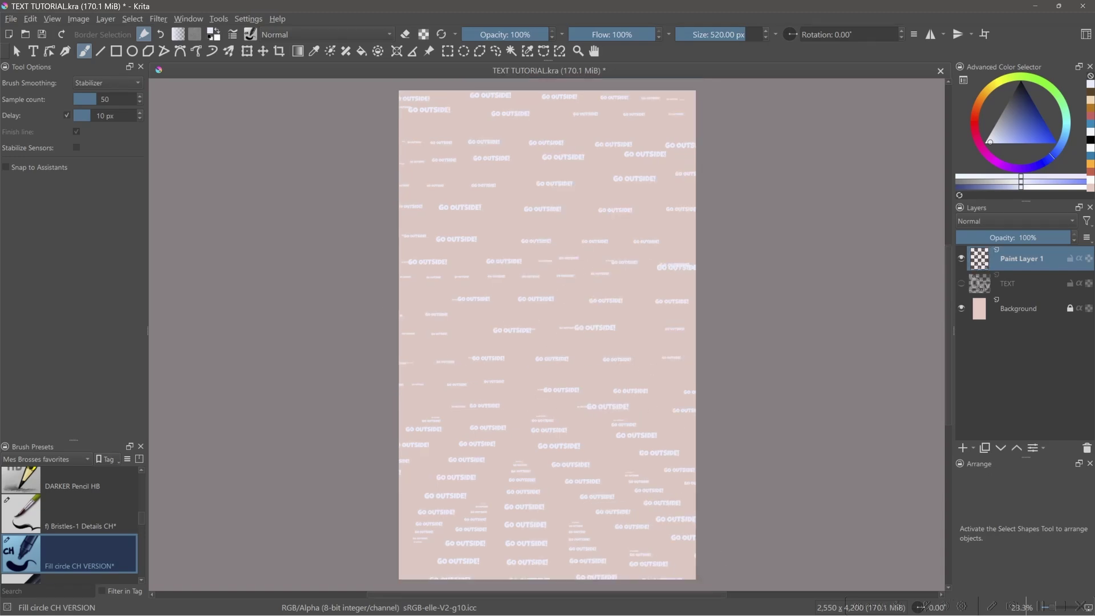
Drop Paint Layer 1's opacity to 58%, leaving its blend mode on Normal.
left_click(991, 11)
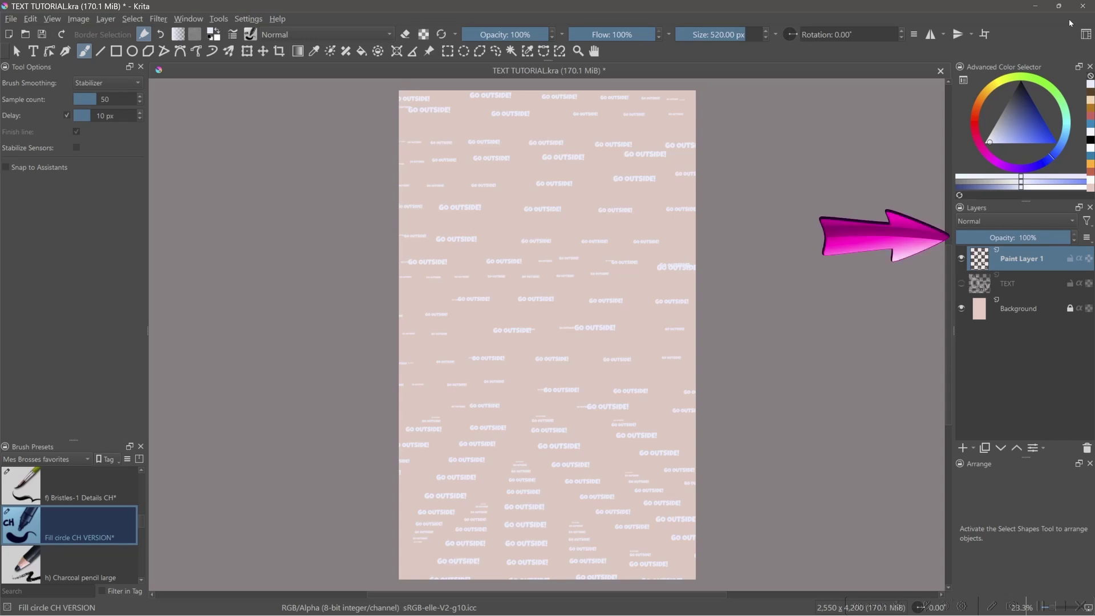
left_click_drag(1066, 238, 1024, 235)
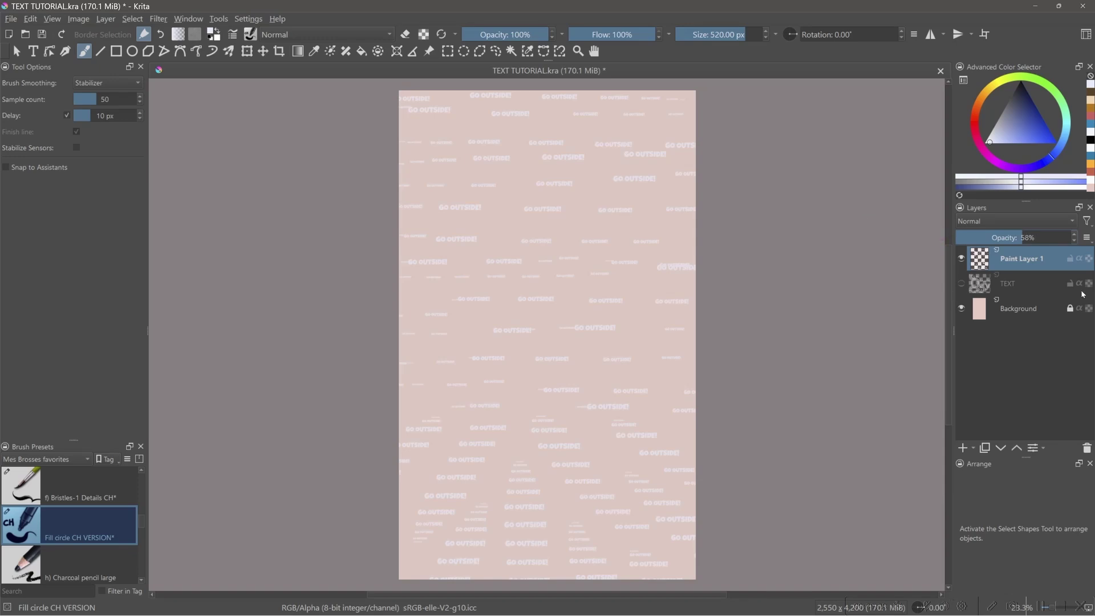
left_click(1059, 226)
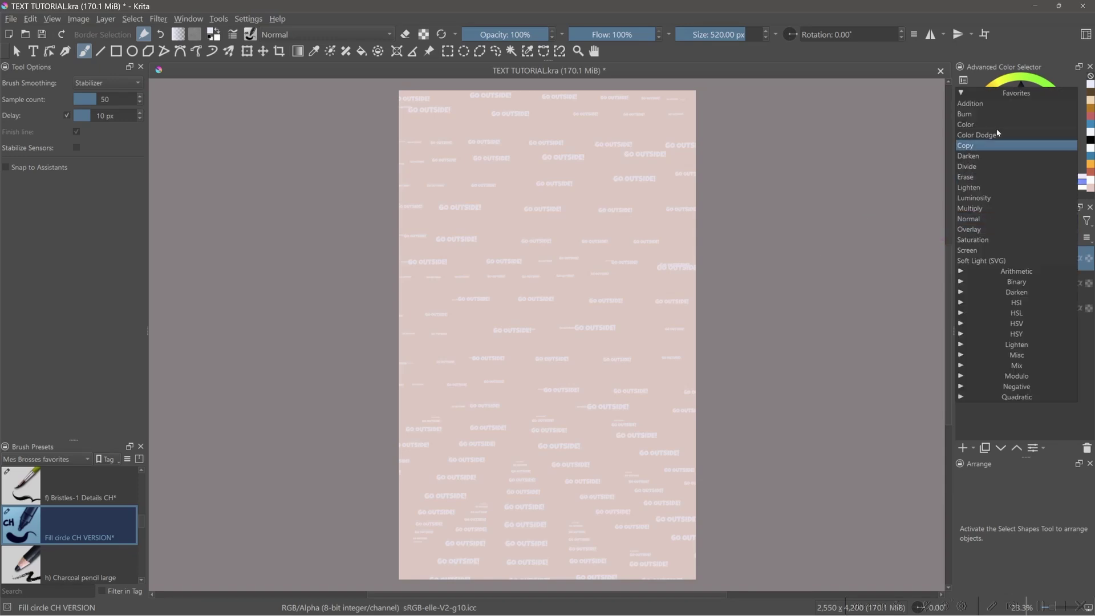
left_click(1069, 419)
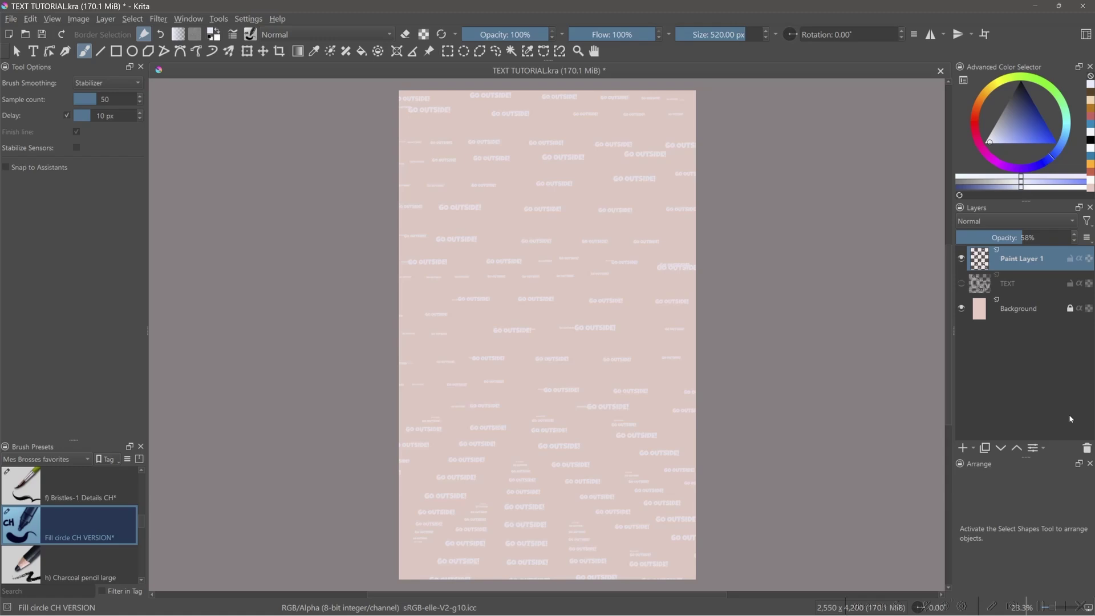
Show the TEXT layer, move it above Paint Layer 1, and shift the headline down on the page.
left_click(962, 284)
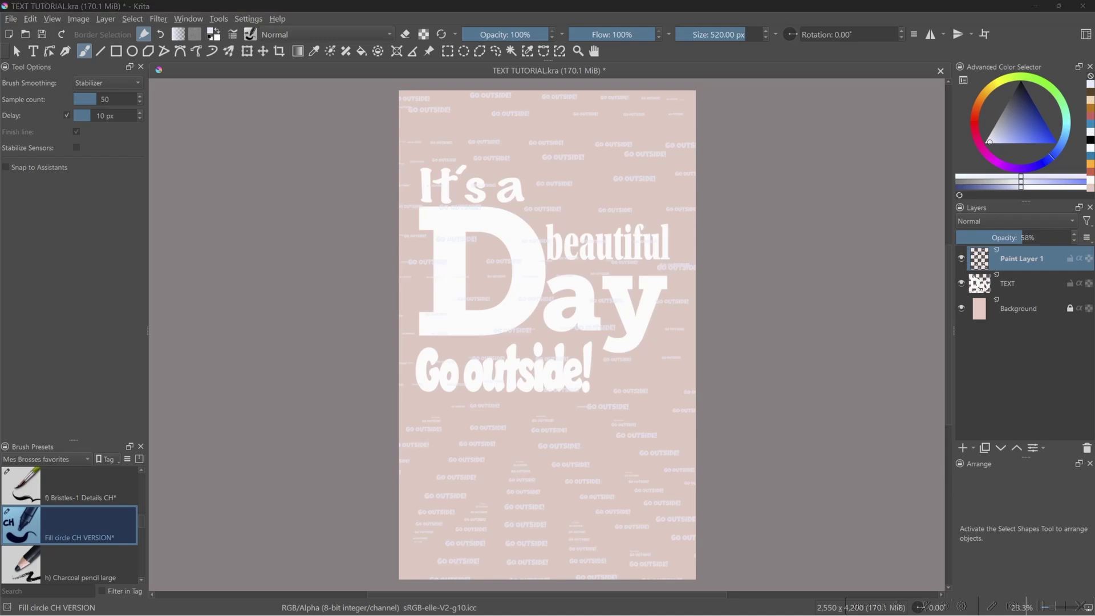
left_click(1016, 286)
left_click(1017, 448)
key("t")
mouse_move(525, 284)
left_mouse_down()
mouse_move(532, 318)
mouse_move(525, 311)
left_mouse_up()
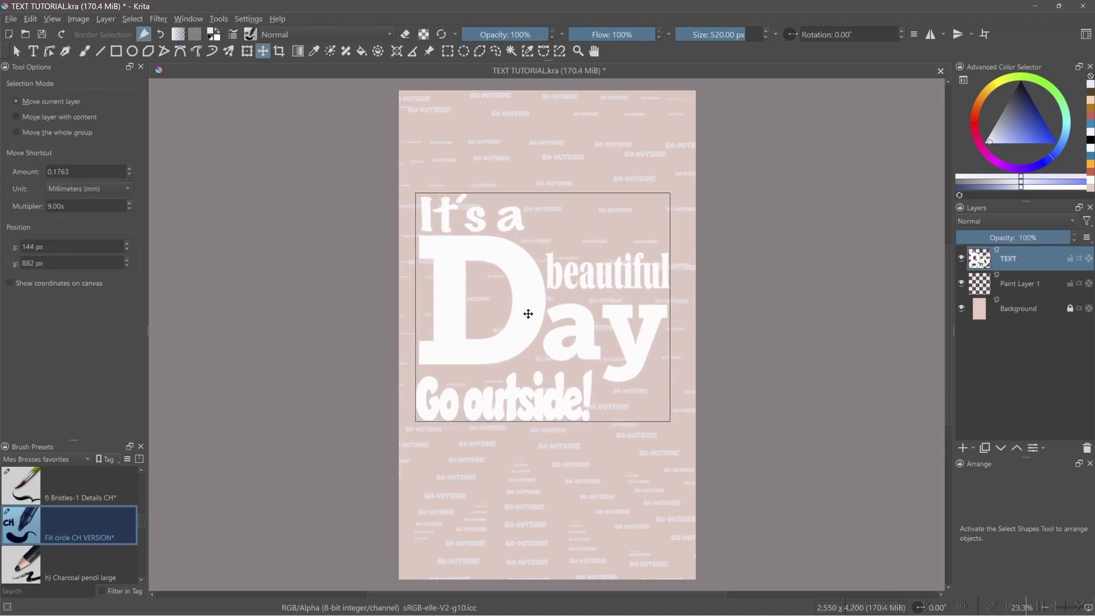
Duplicate TEXT, invert the copy to black, and merge it down for a white-outlined black headline.
key("ctrl+j")
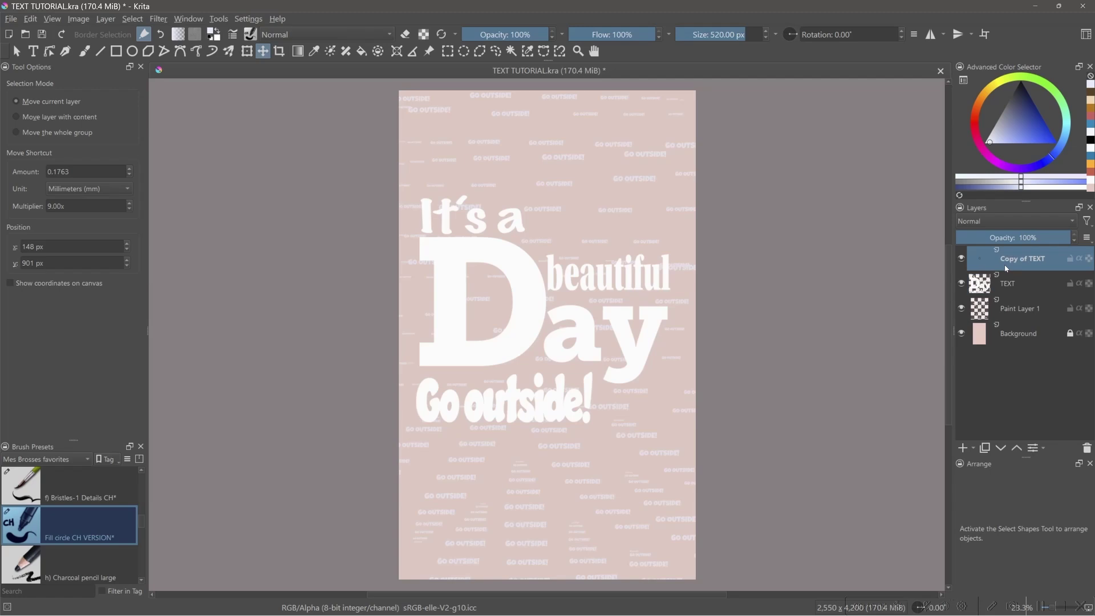
key("ctrl+i")
left_click(1021, 283)
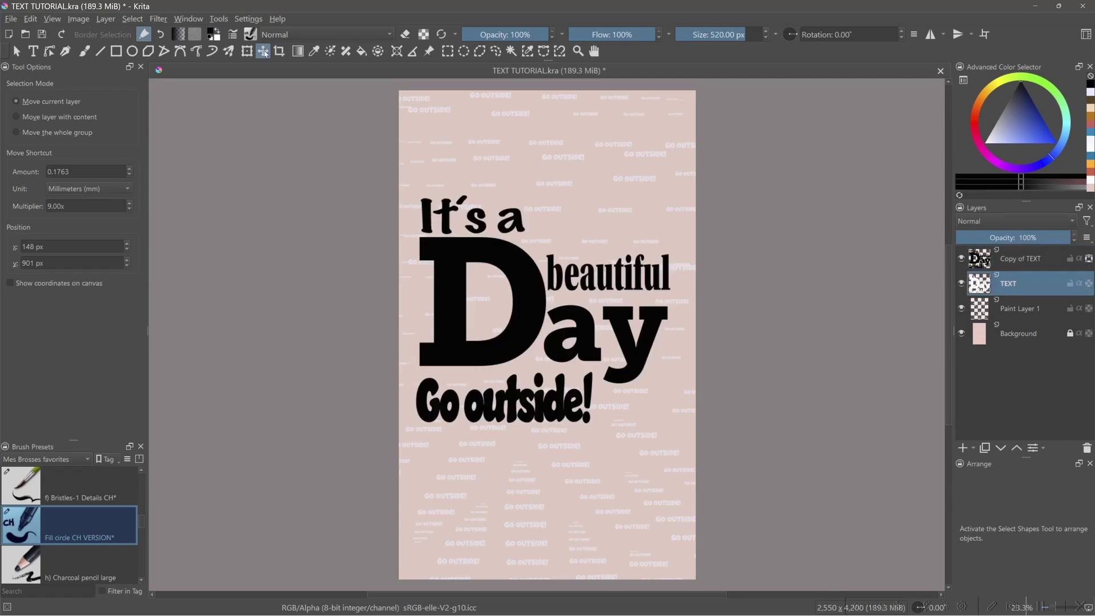
key("ctrl+e")
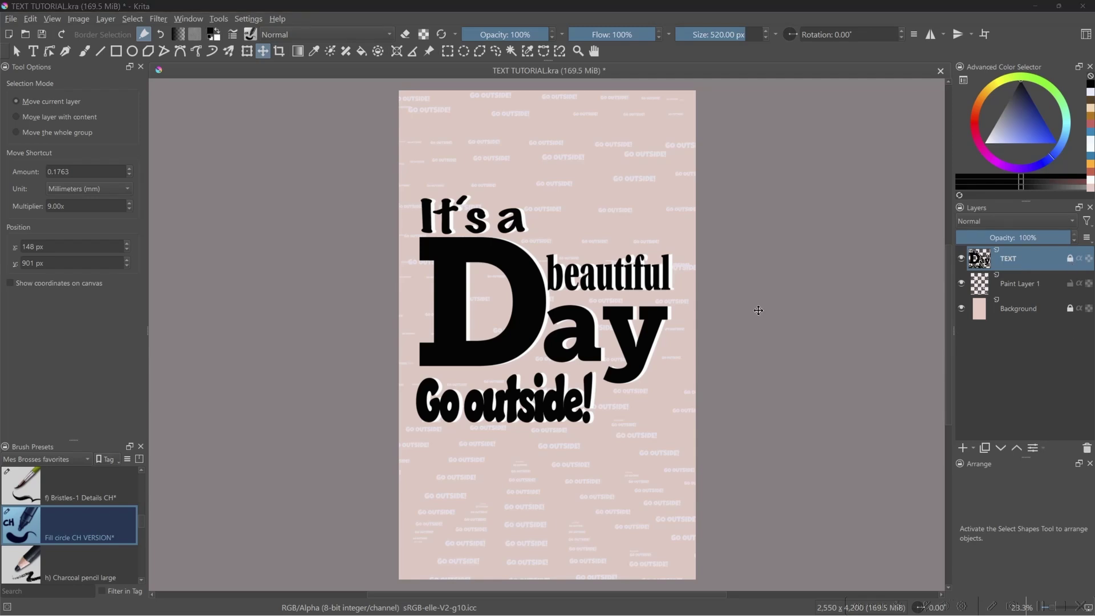
key("minus")
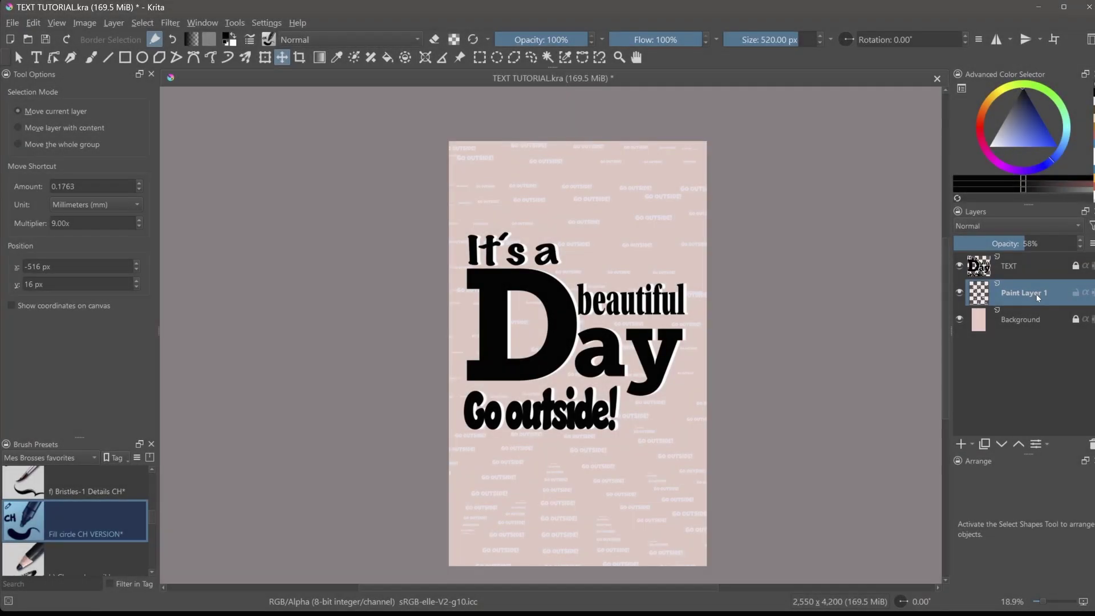
Rotate Paint Layer 1's GO OUTSIDE! pattern diagonally, shift it to cover the page, and apply.
scroll(437, 309, "down", 1)
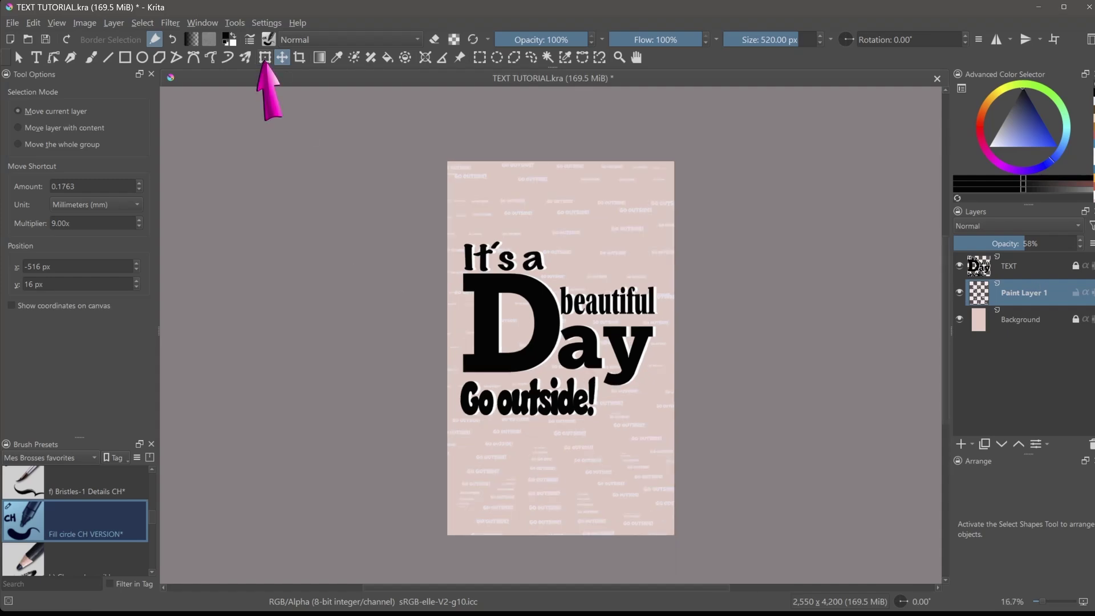
left_click(265, 57)
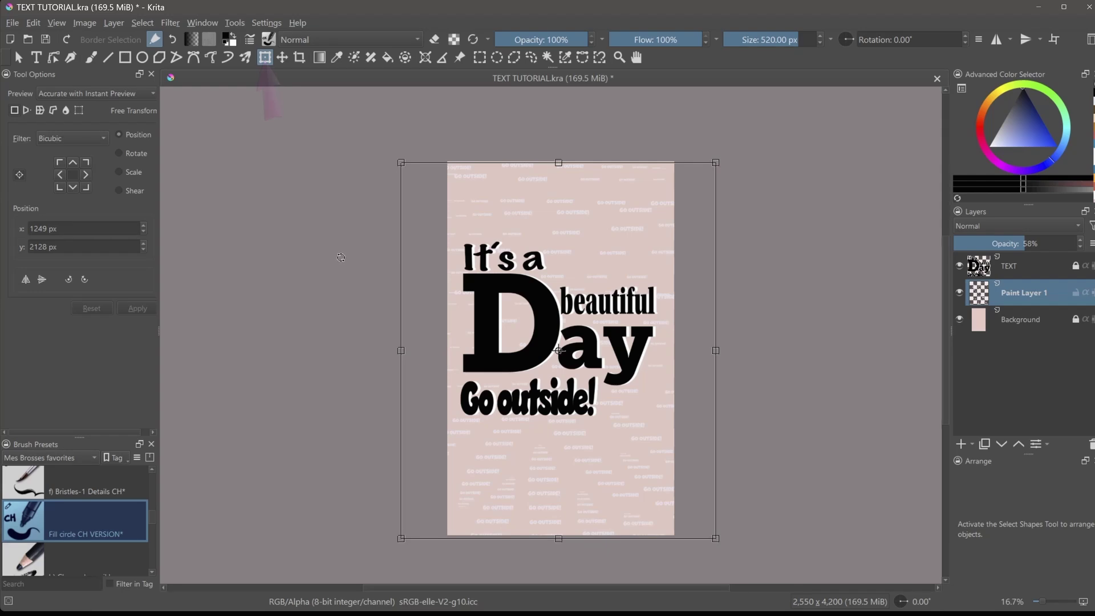
scroll(341, 257, "down", 1)
left_click_drag(378, 525, 482, 550)
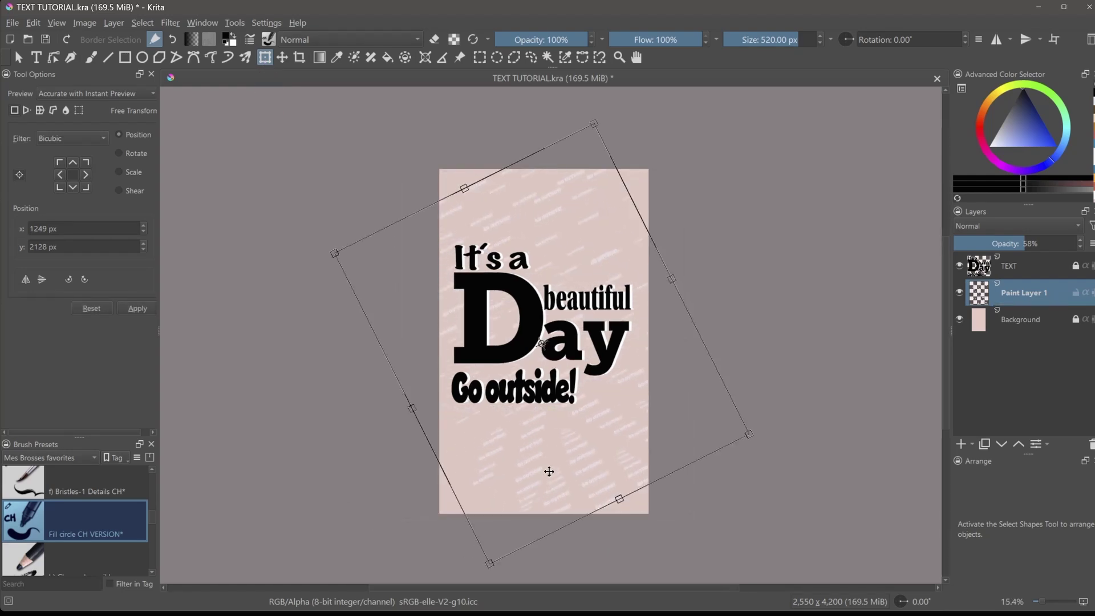
mouse_move(548, 469)
left_mouse_down()
mouse_move(529, 460)
mouse_move(545, 468)
left_mouse_up()
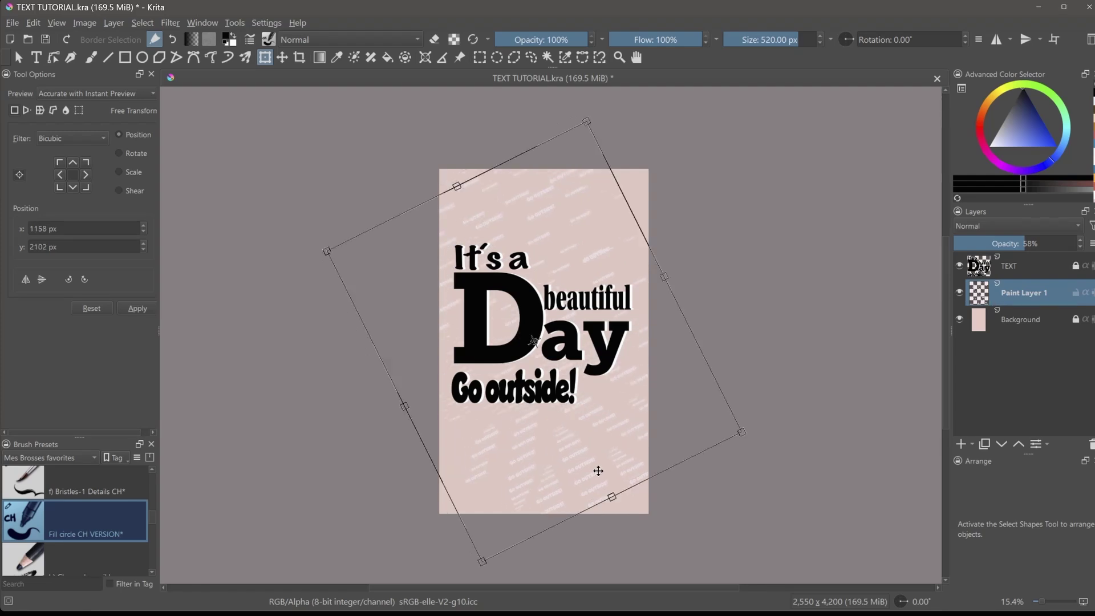
scroll(718, 441, "down", 1)
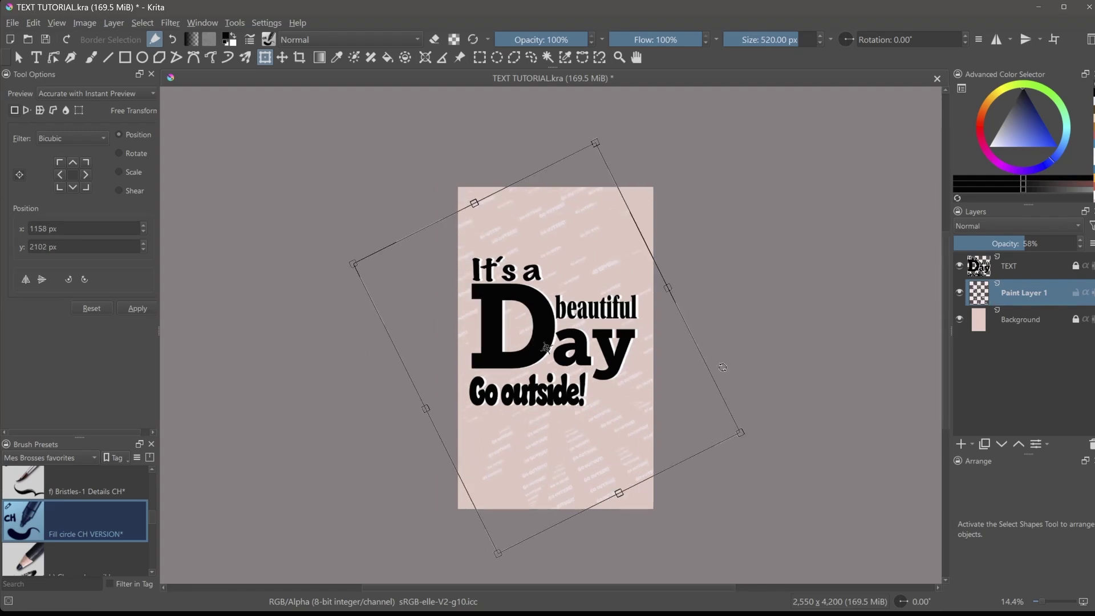
key("Return")
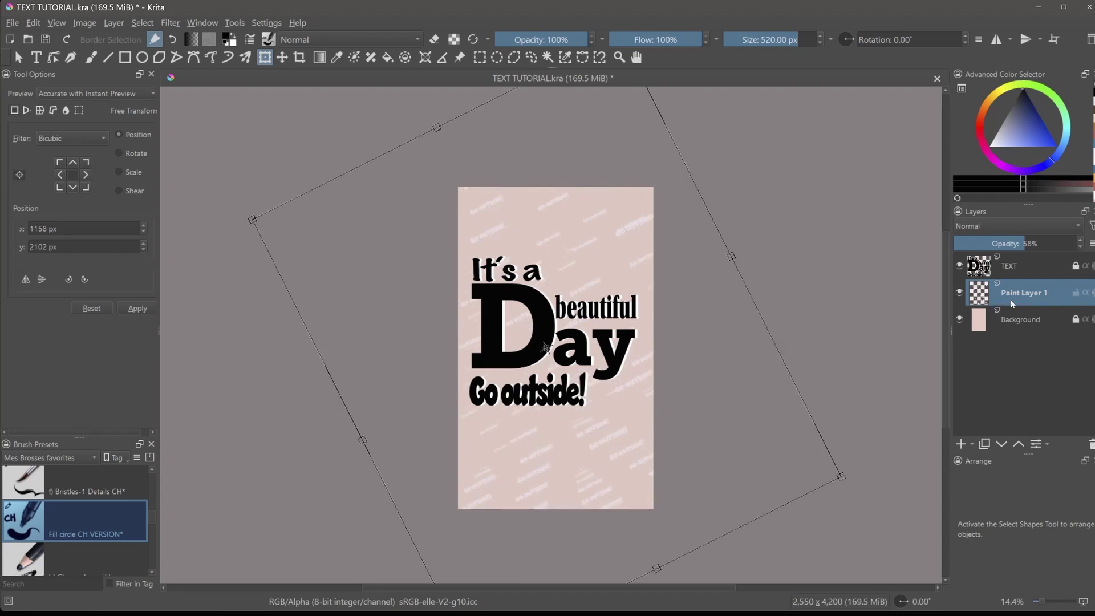
left_click(132, 311)
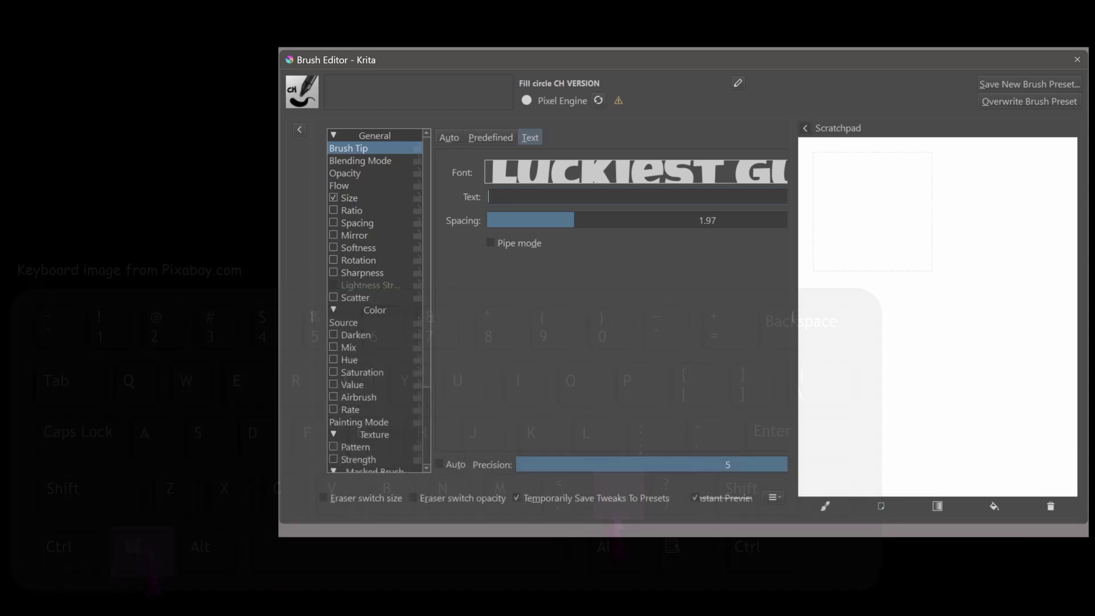
Add heart, two-hearts and butterfly emoji to the brush tip text, then test a stroke on the scratchpad.
key("super+period")
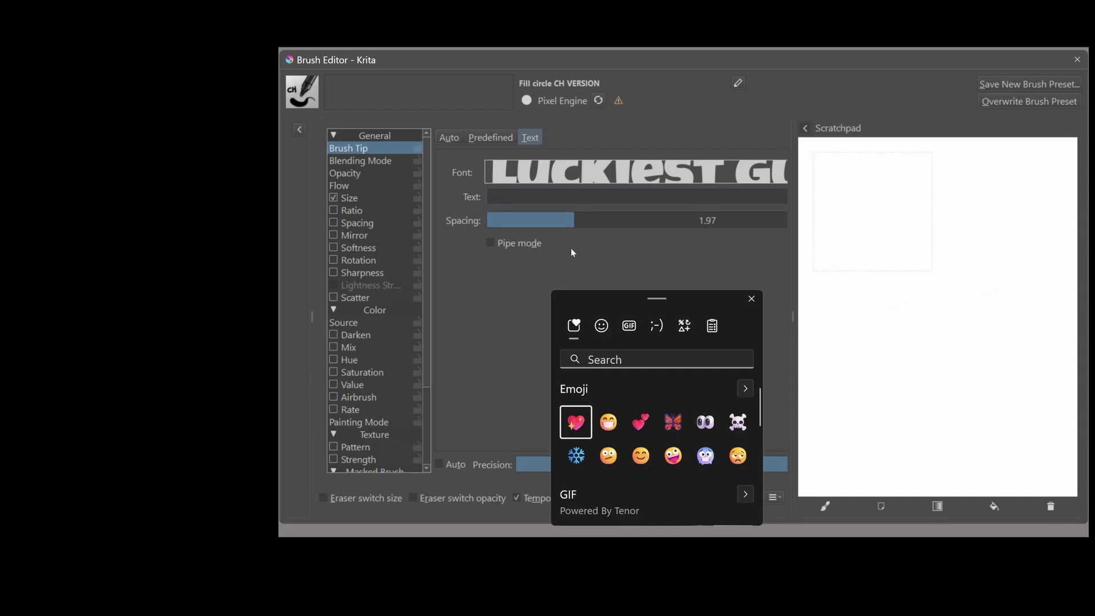
left_click(575, 424)
left_click(640, 426)
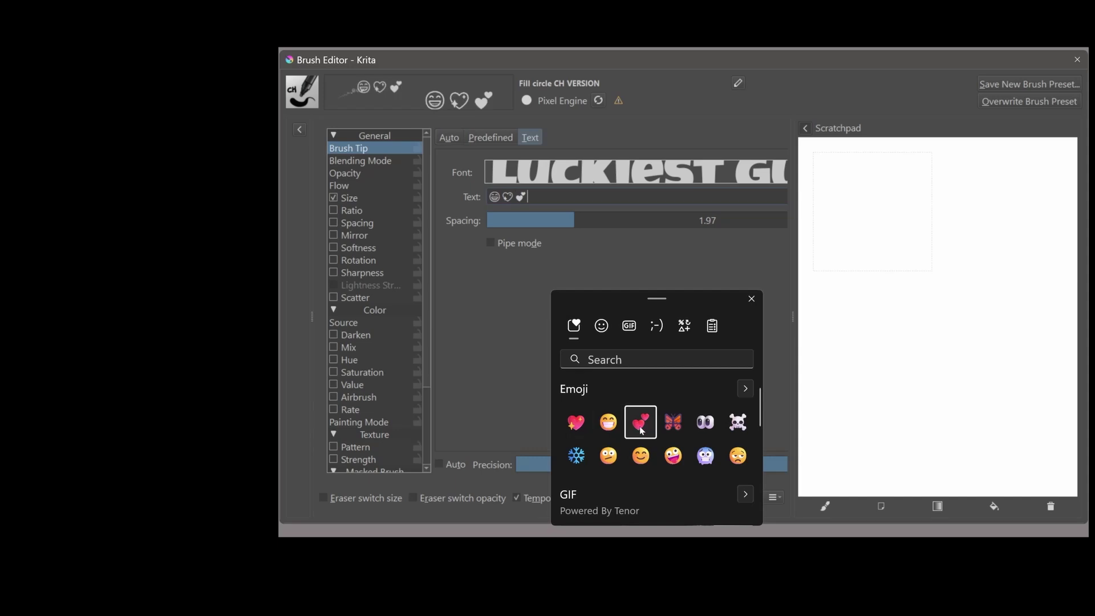
left_click(671, 430)
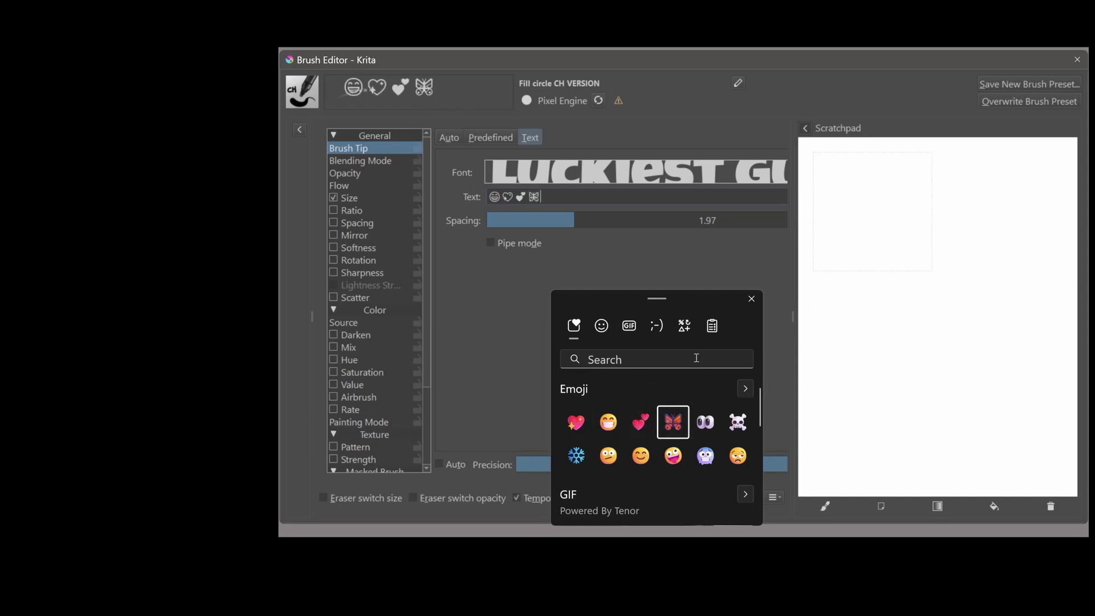
key("Escape")
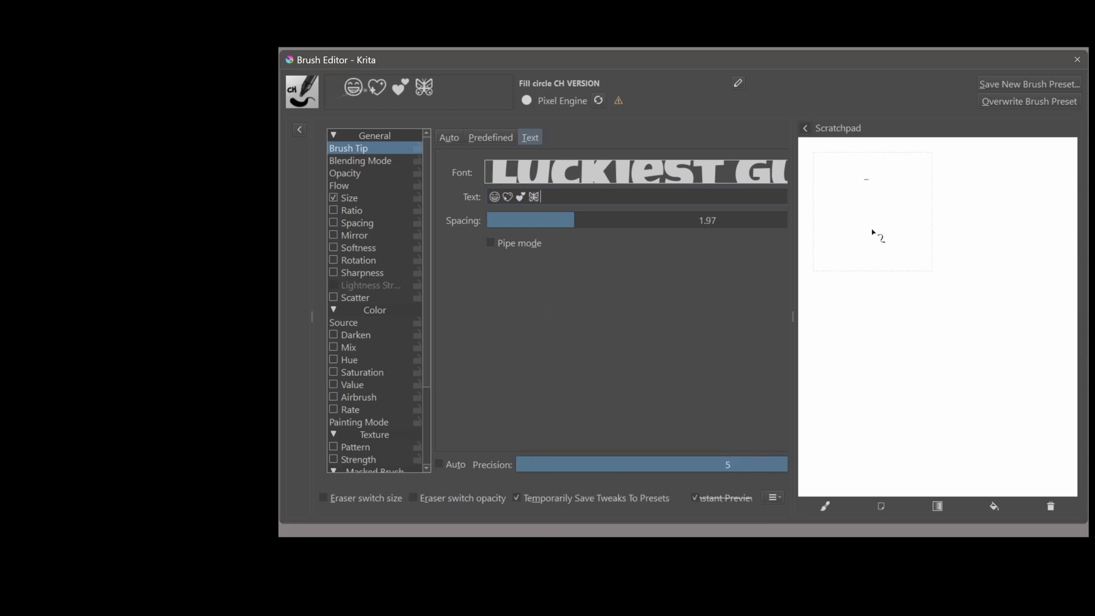
left_click_drag(872, 232, 887, 412)
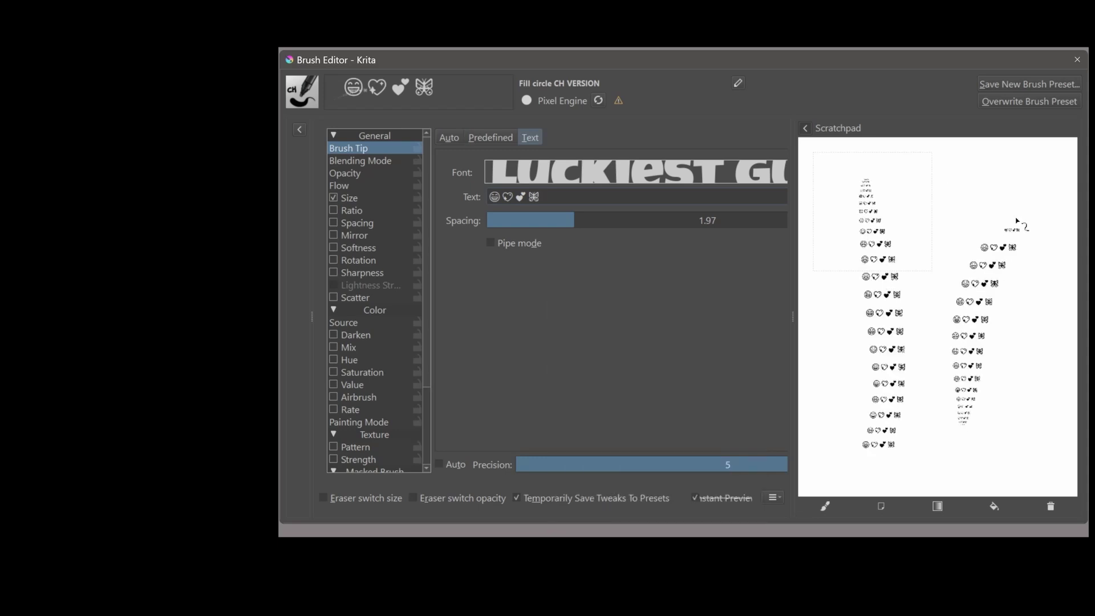